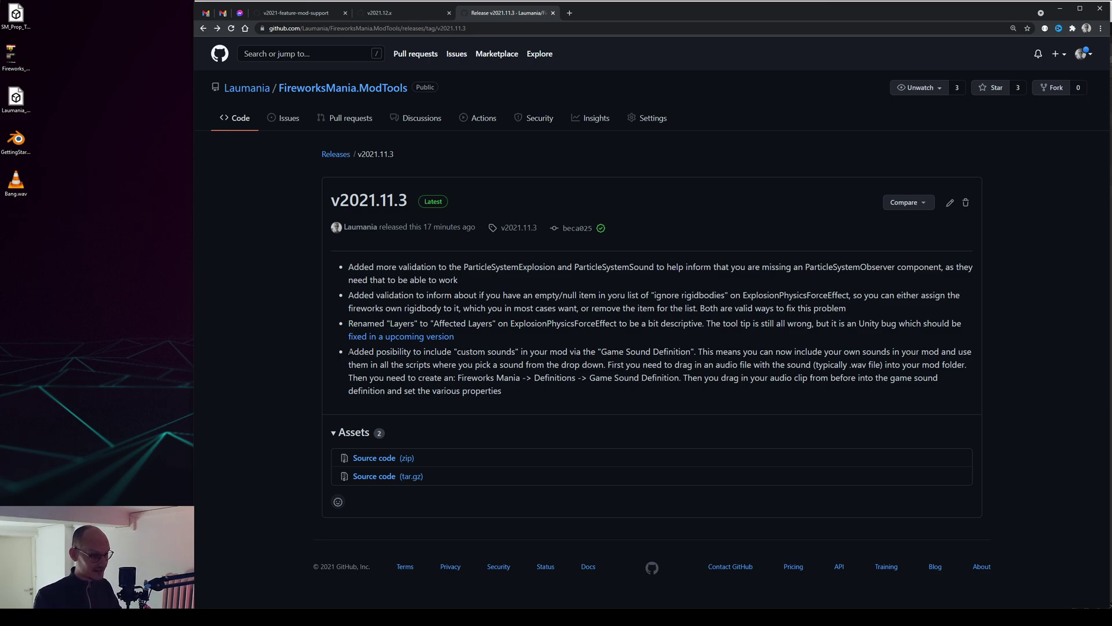
Step: Highlight the custom-sounds bullet in the v2021.11.3 release notes, then return to Unity
drag(348, 351, 651, 351)
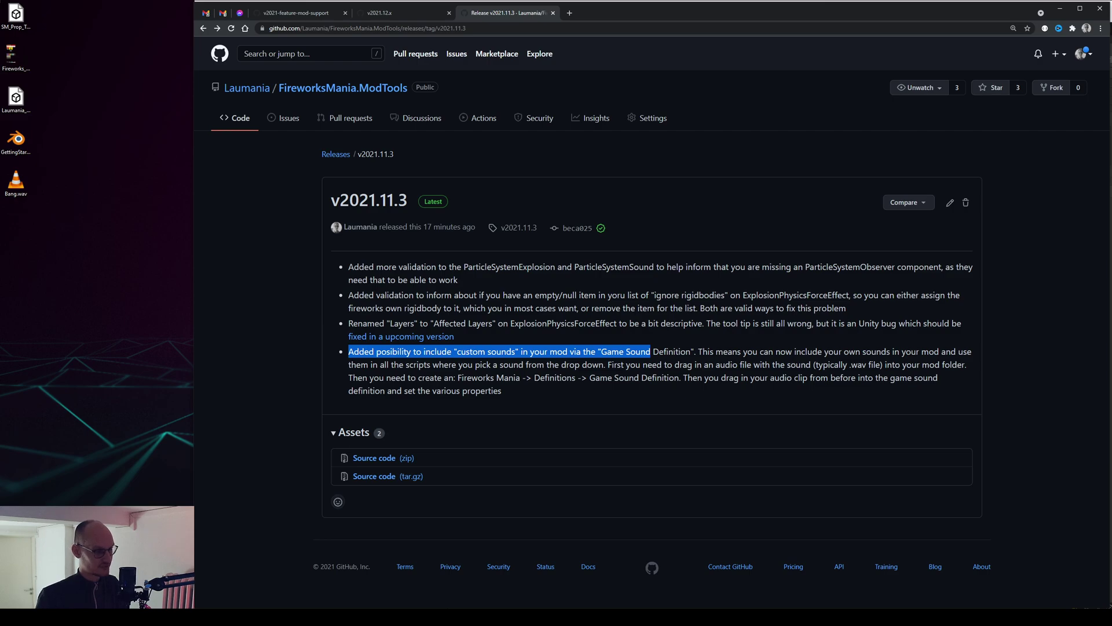
key(alt+Tab)
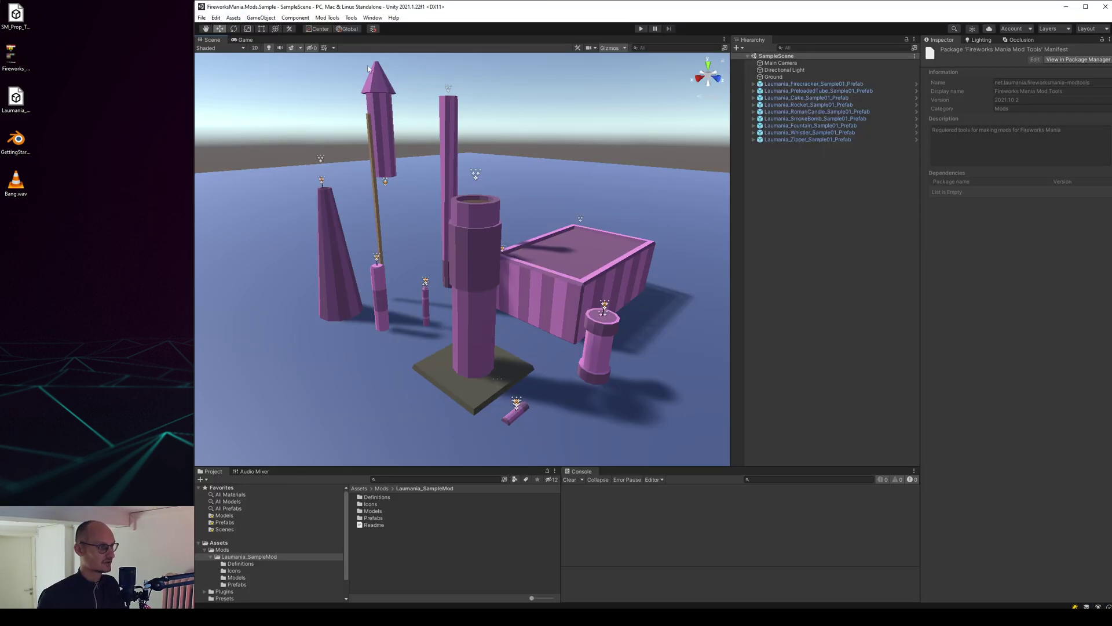
Step: Open the Package Manager from the Window menu to check Mod Tools version 2021.10.2
click(373, 17)
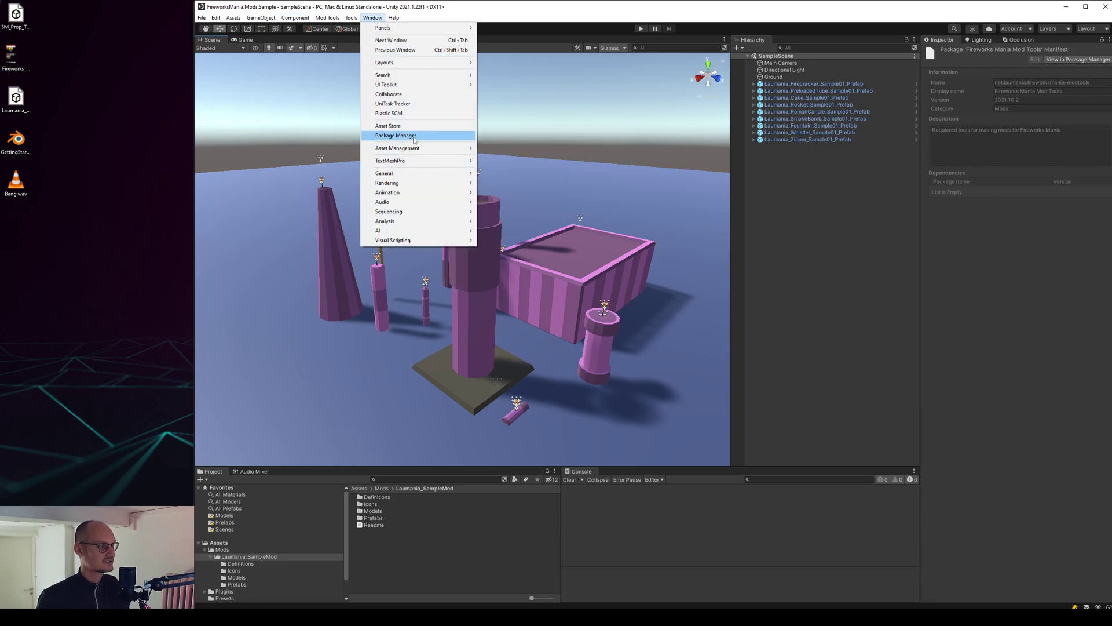
click(396, 135)
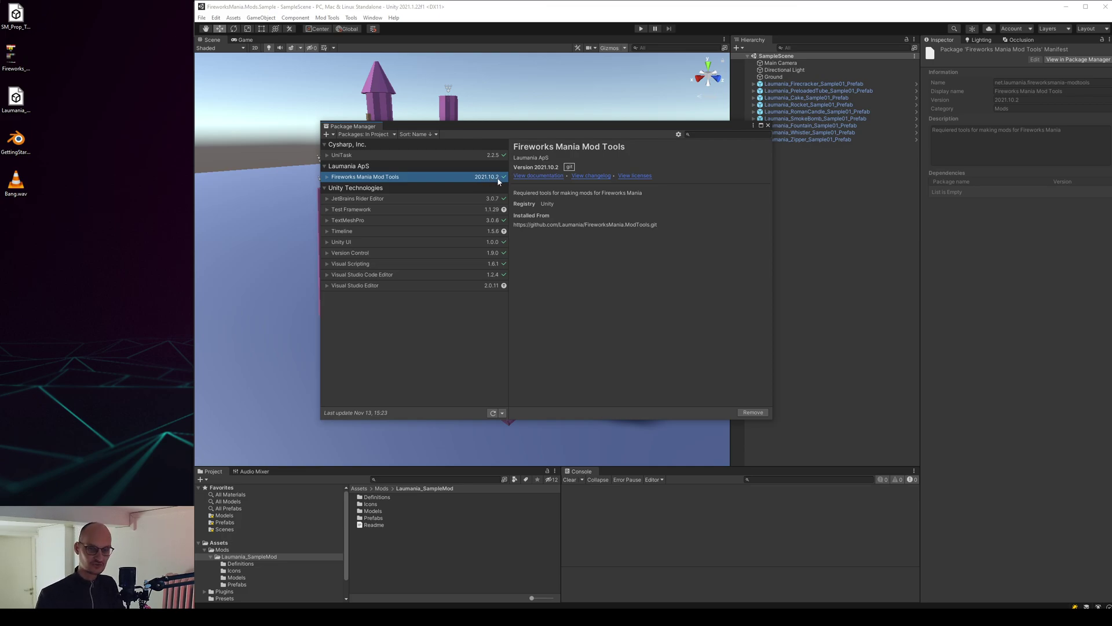
Step: Open the Mod Tools README at '5. Install Fireworks Mania Mod Tools' and bring up the git URL's link menu
click(538, 176)
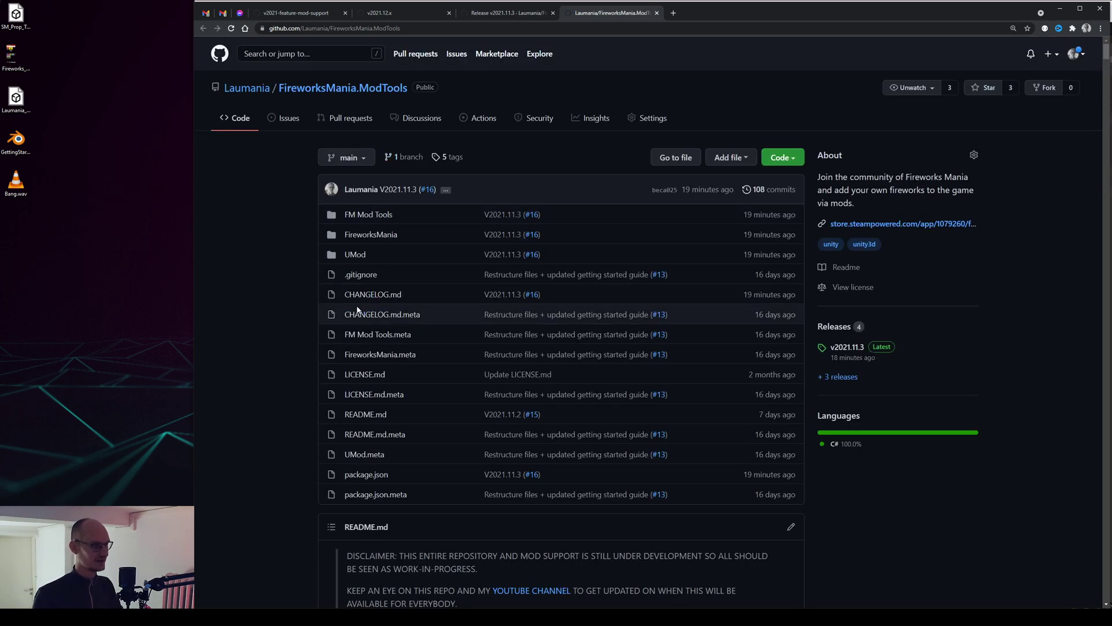
scroll(371, 304, down, 3)
click(332, 354)
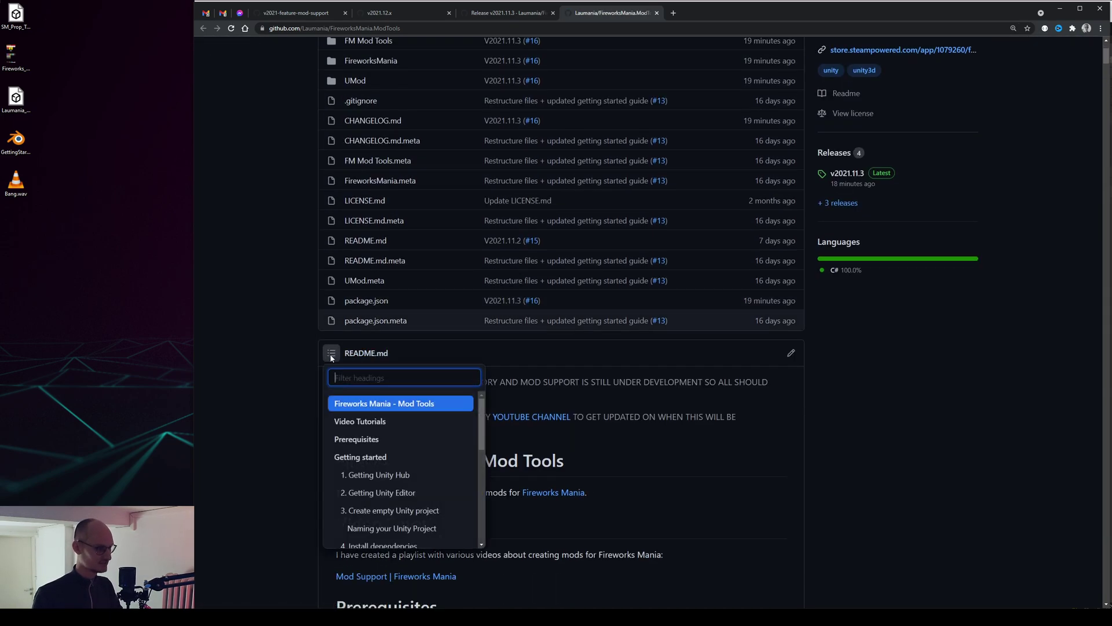
scroll(378, 458, down, 3)
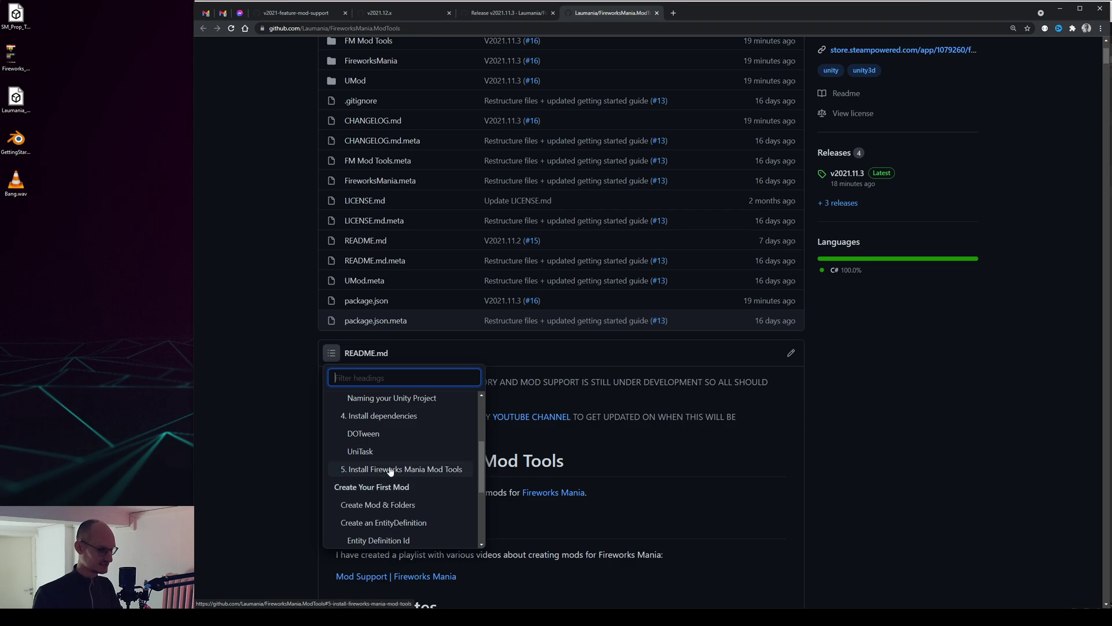
click(394, 471)
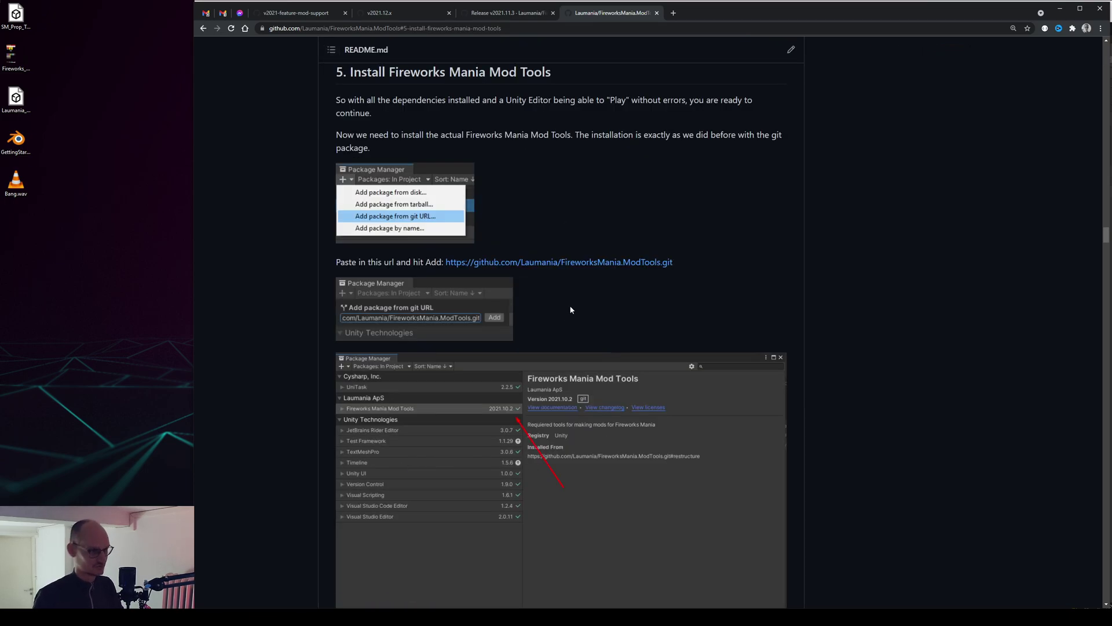
right_click(587, 262)
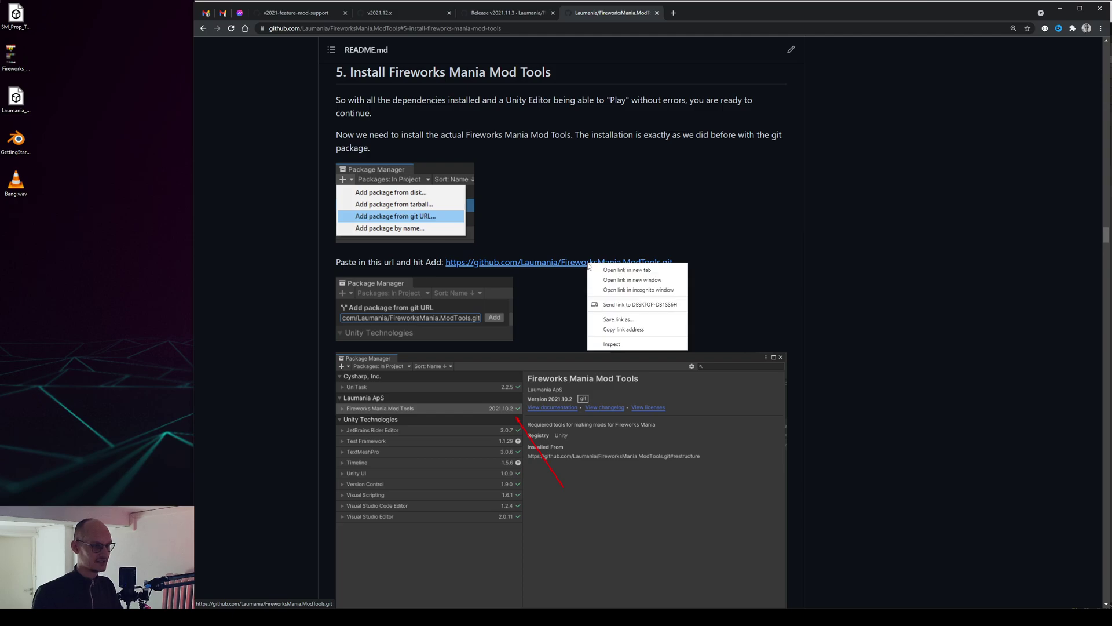
Step: Copy the git URL and add it as a package, updating Mod Tools to 2021.11.3
click(633, 330)
key(alt+Tab)
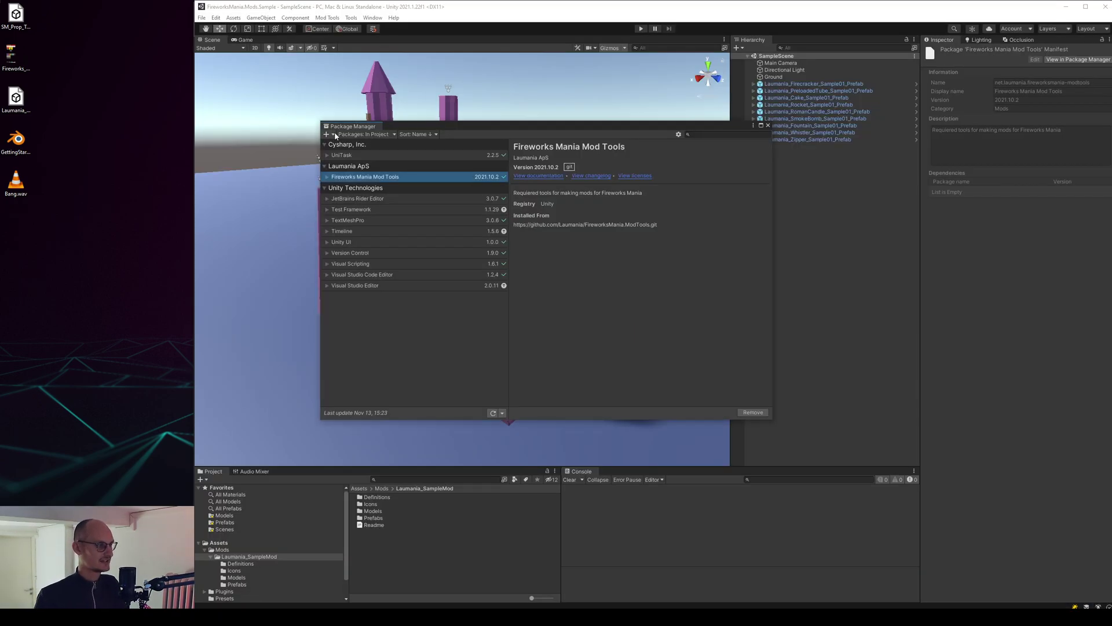
click(334, 134)
click(364, 165)
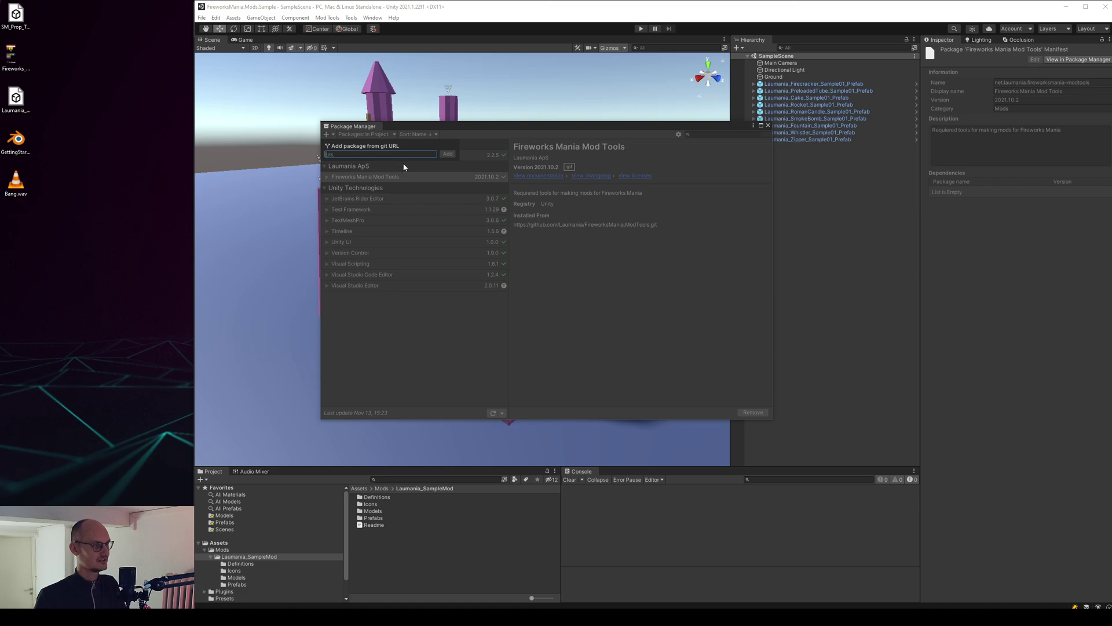
key(ctrl+v)
click(448, 153)
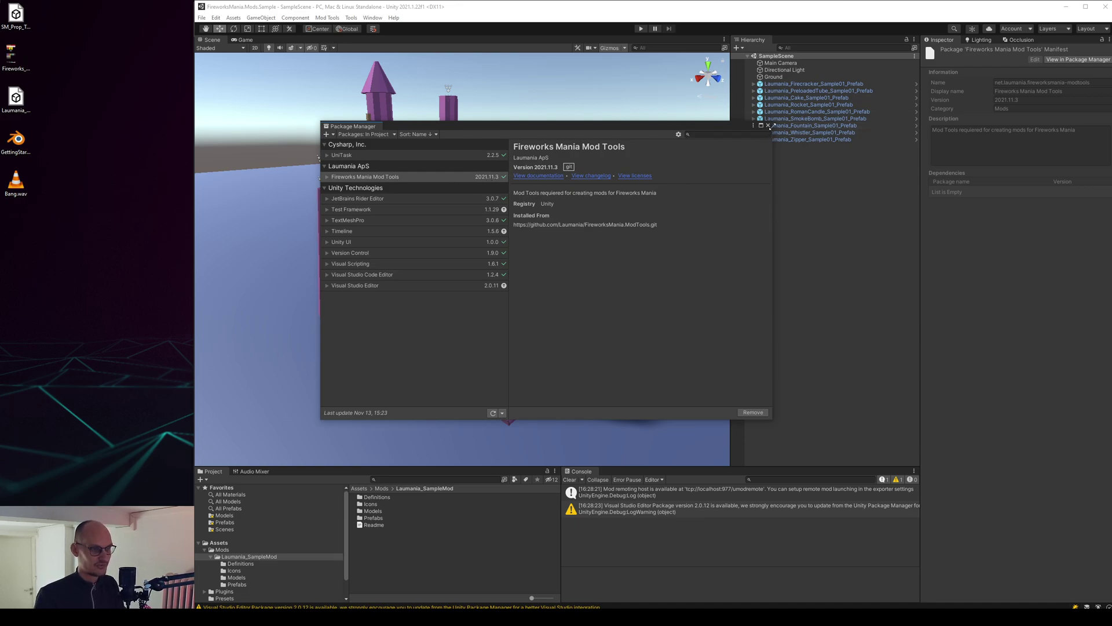
click(769, 126)
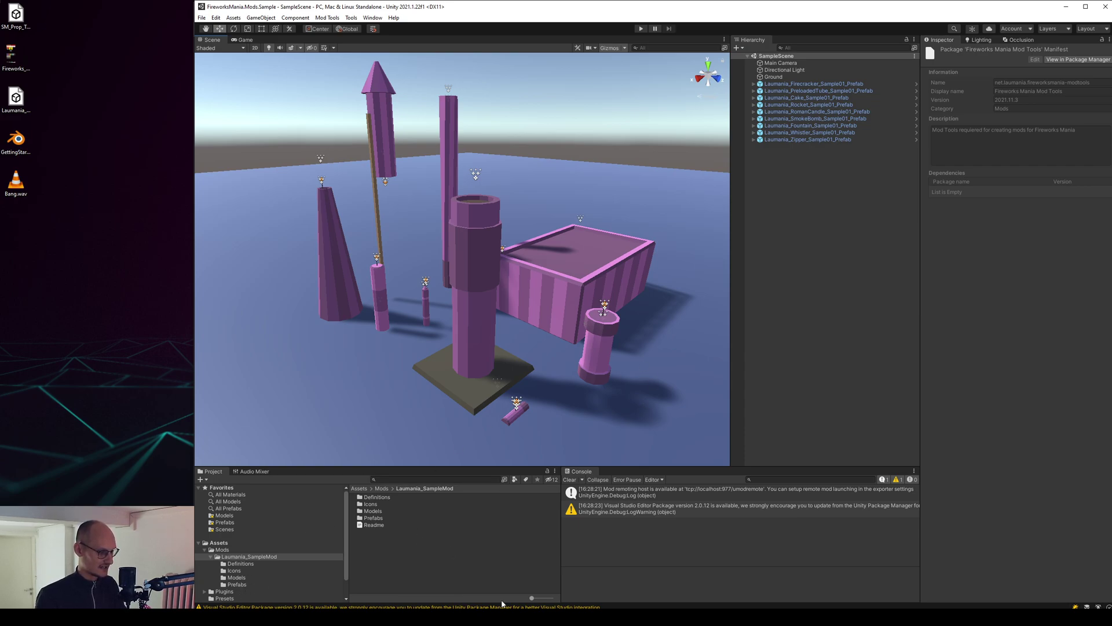
Step: Select the firecracker prefab and place Firecracker Sample 01 on the crosswalk in-game
click(238, 585)
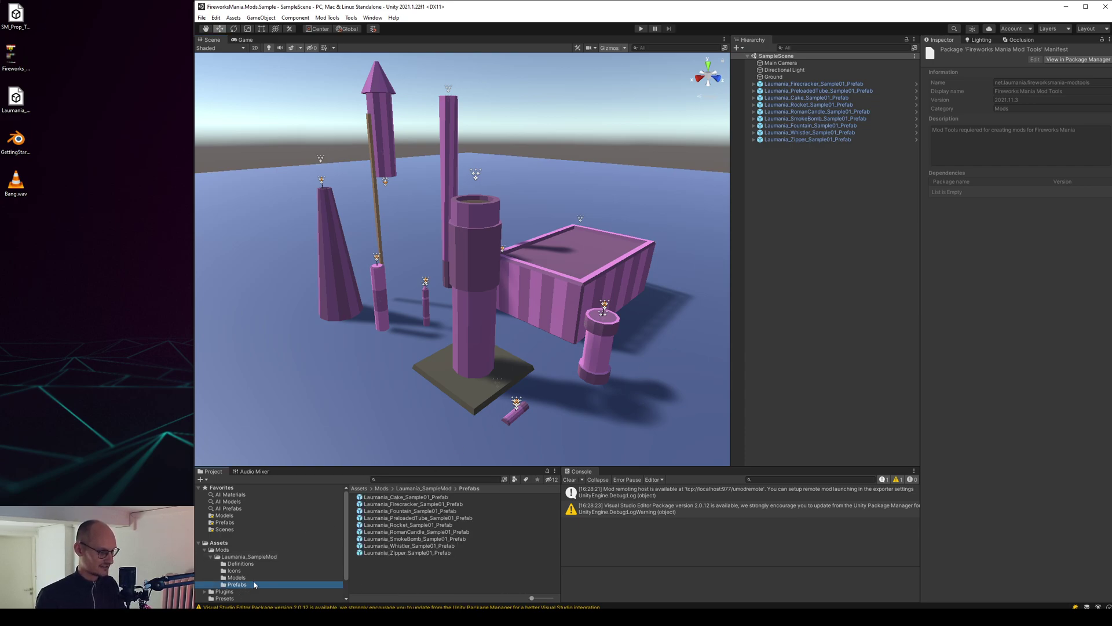
click(406, 504)
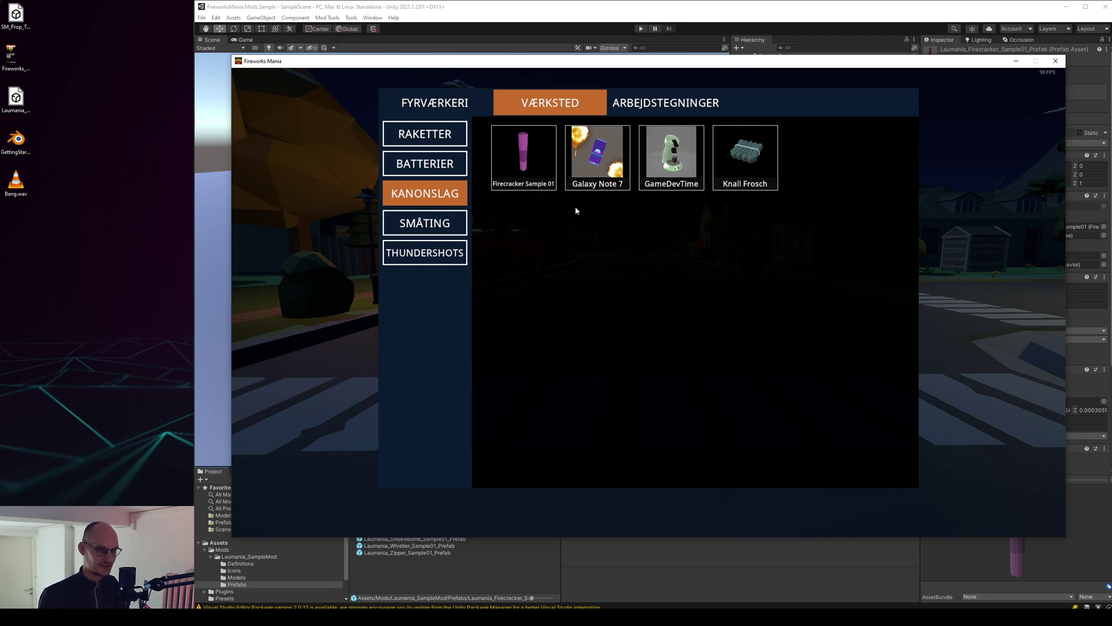
click(536, 170)
click(649, 302)
key(q)
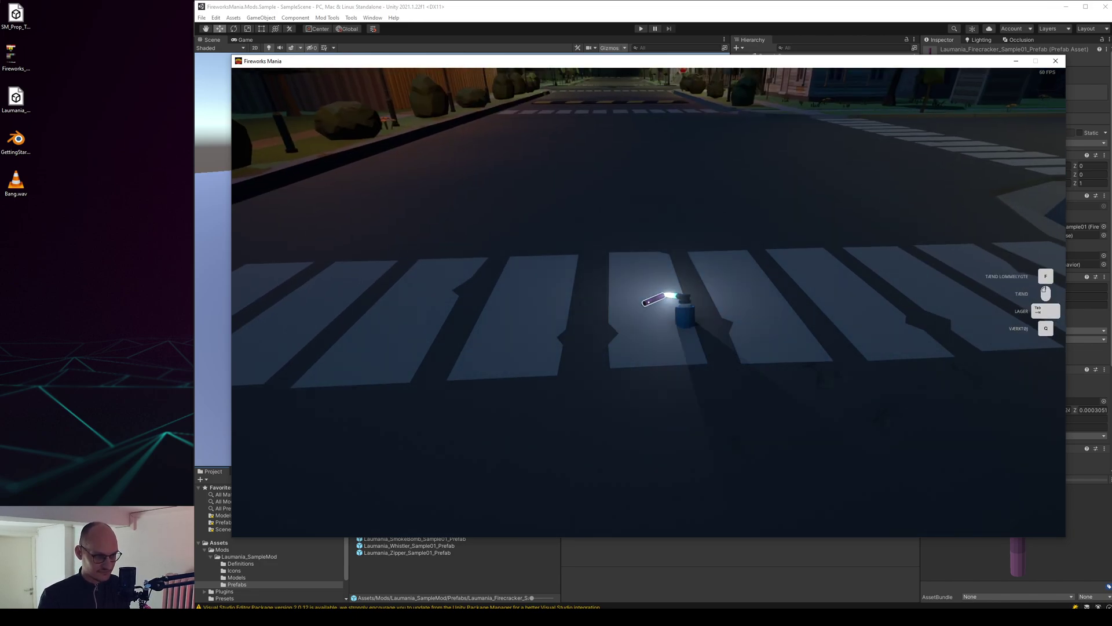
key(e)
Step: Raise Master lydstyrke in the game settings, confirm, and resume play
key(Escape)
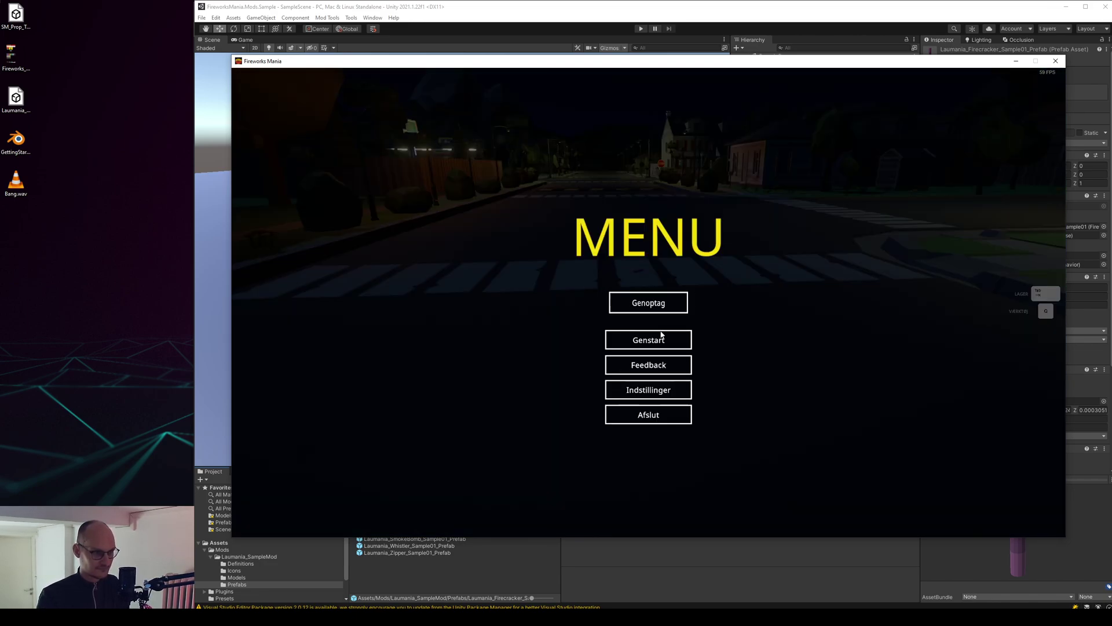
click(660, 339)
drag(695, 305, 702, 303)
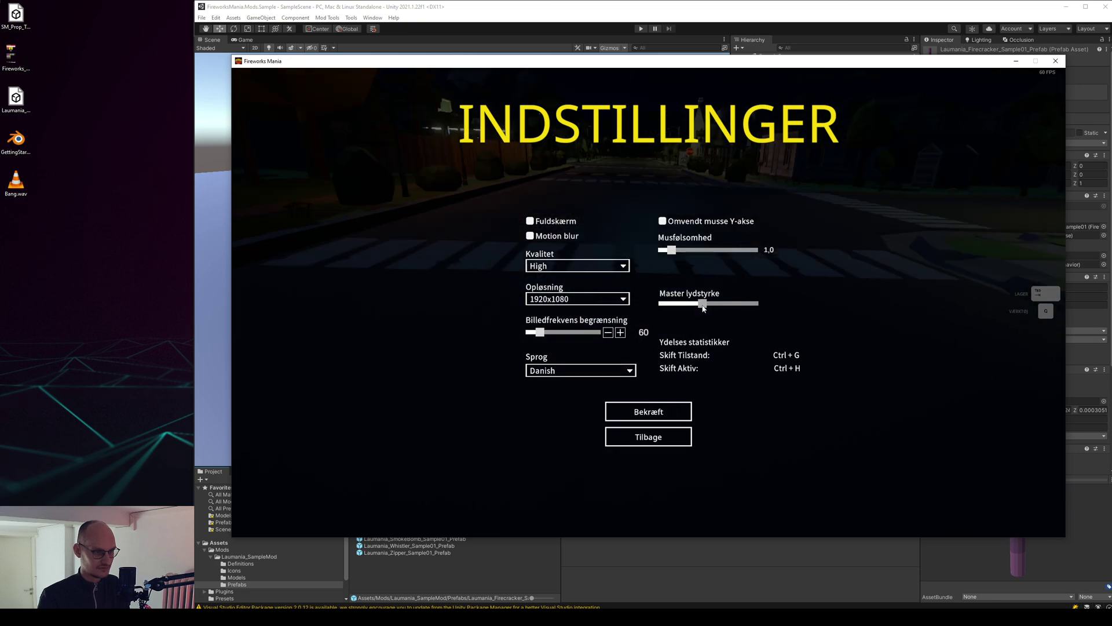
click(649, 411)
click(649, 300)
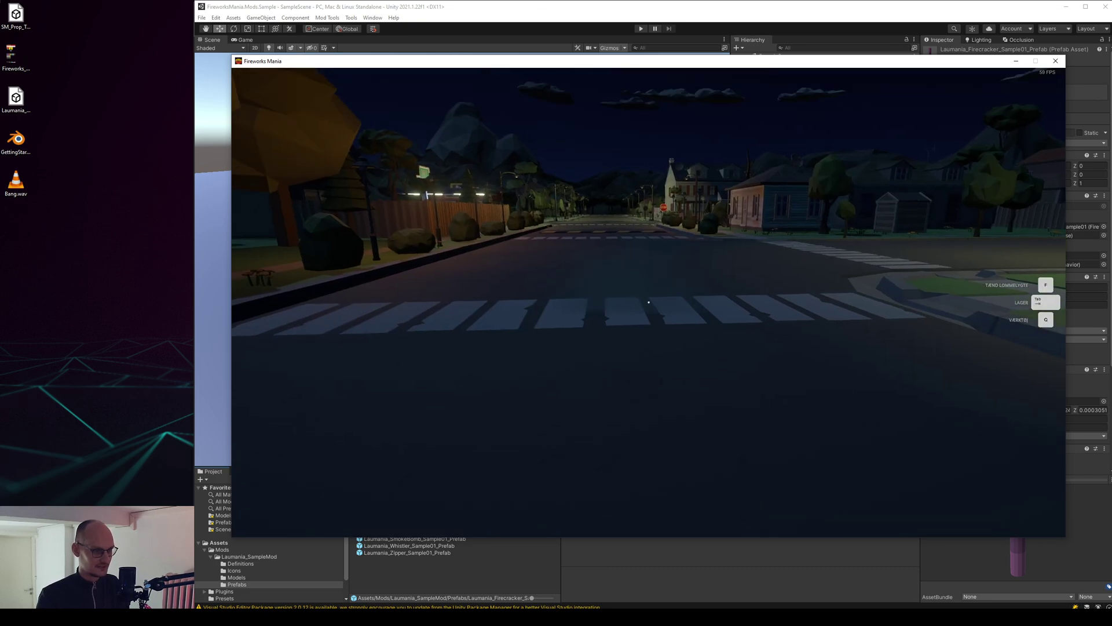
Step: Place Firecracker Sample 01 on the street again, light it, then return to Unity
key(Tab)
click(543, 172)
key(q)
click(648, 301)
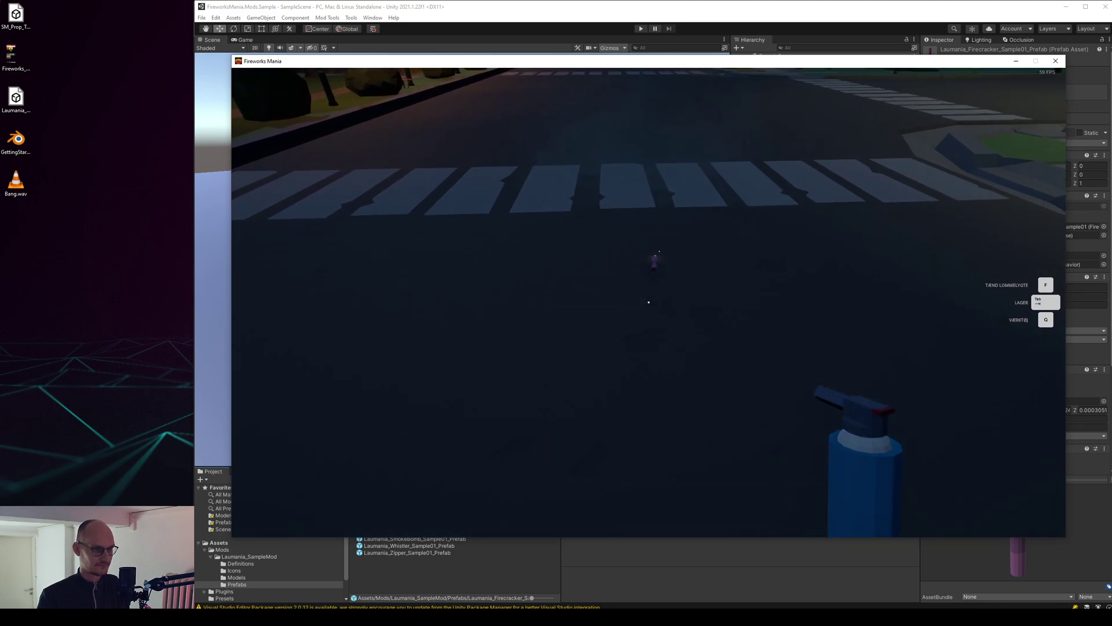
key(q)
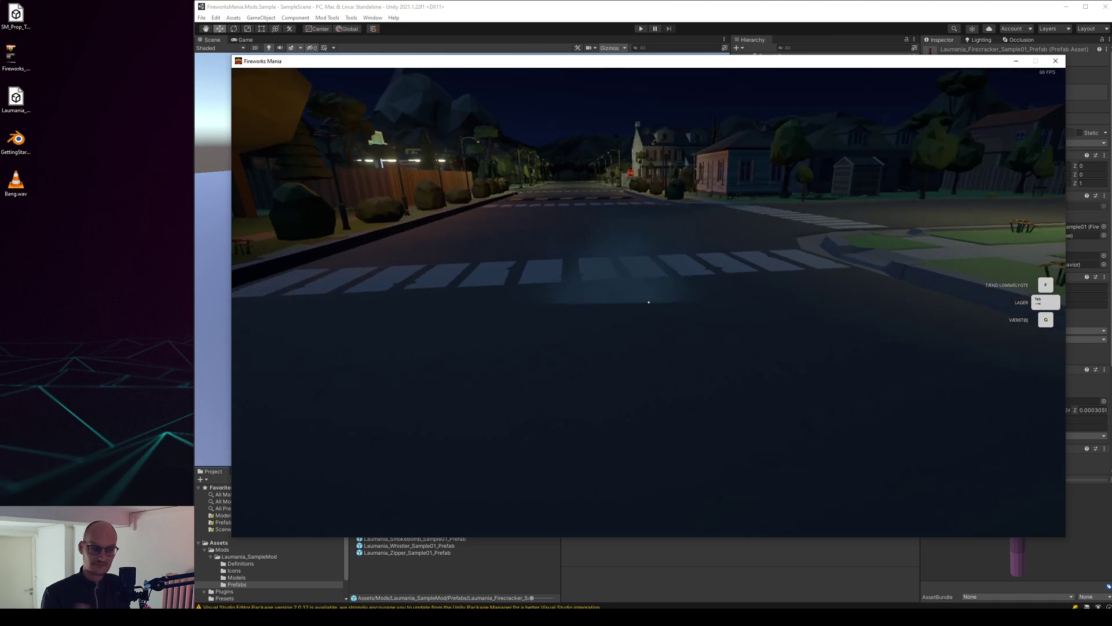
key(Tab)
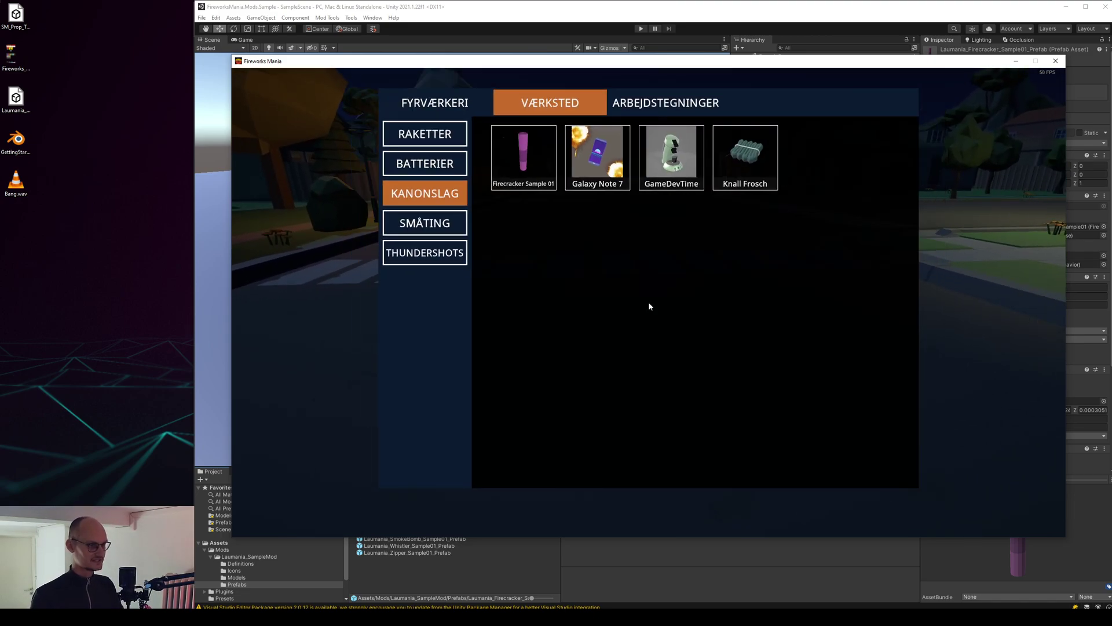
key(alt+Tab)
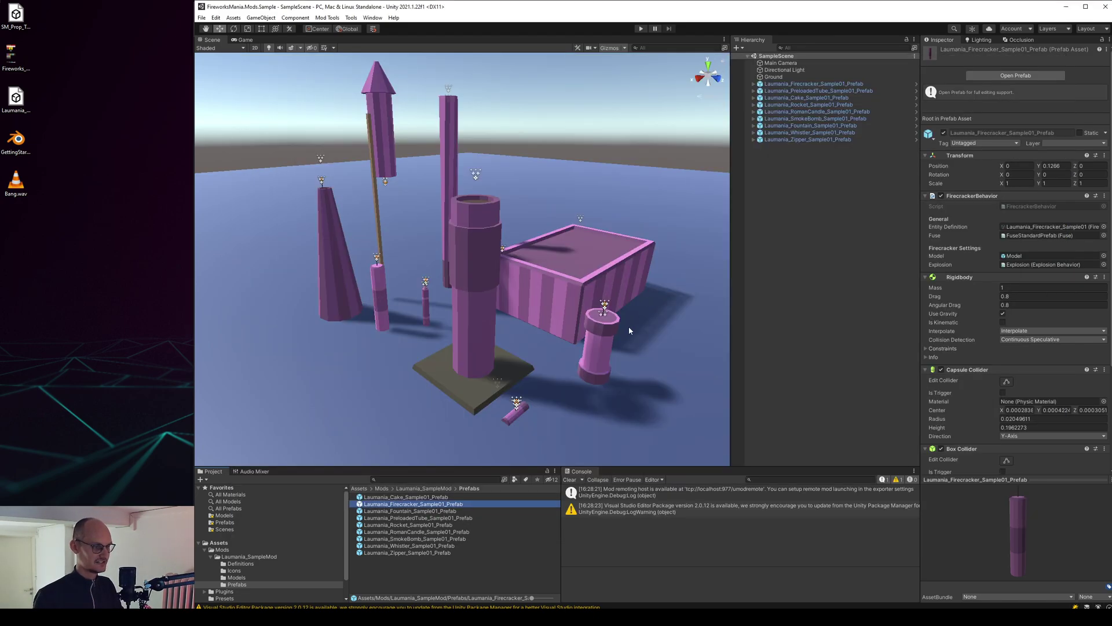
Step: Create a folder named Sounds inside Laumania_SampleMod and open it
scroll(303, 548, down, 1)
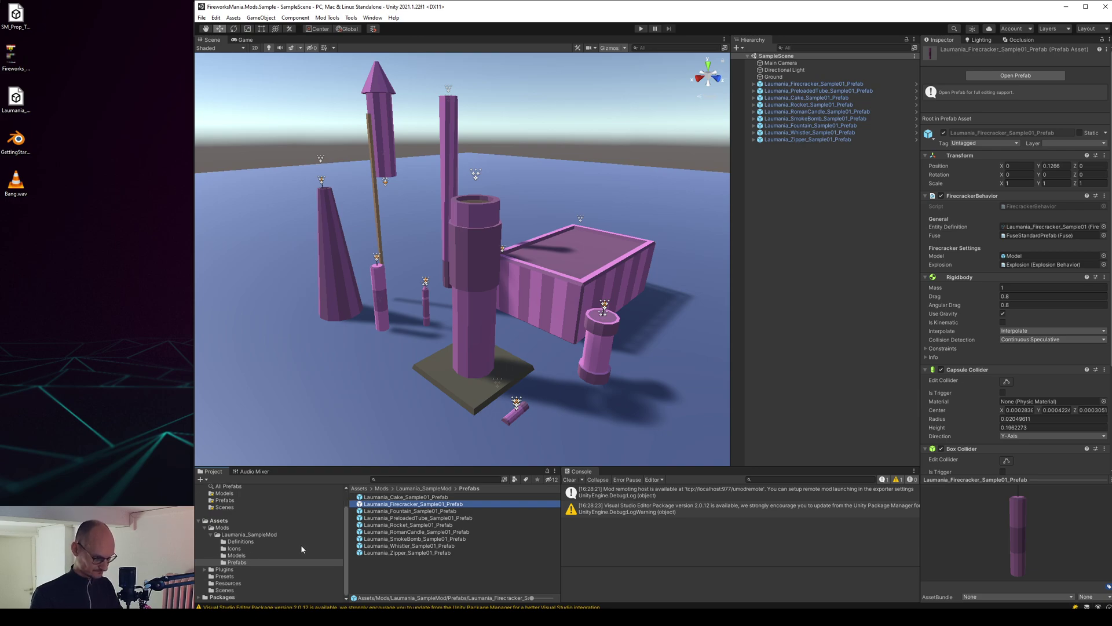
right_click(242, 535)
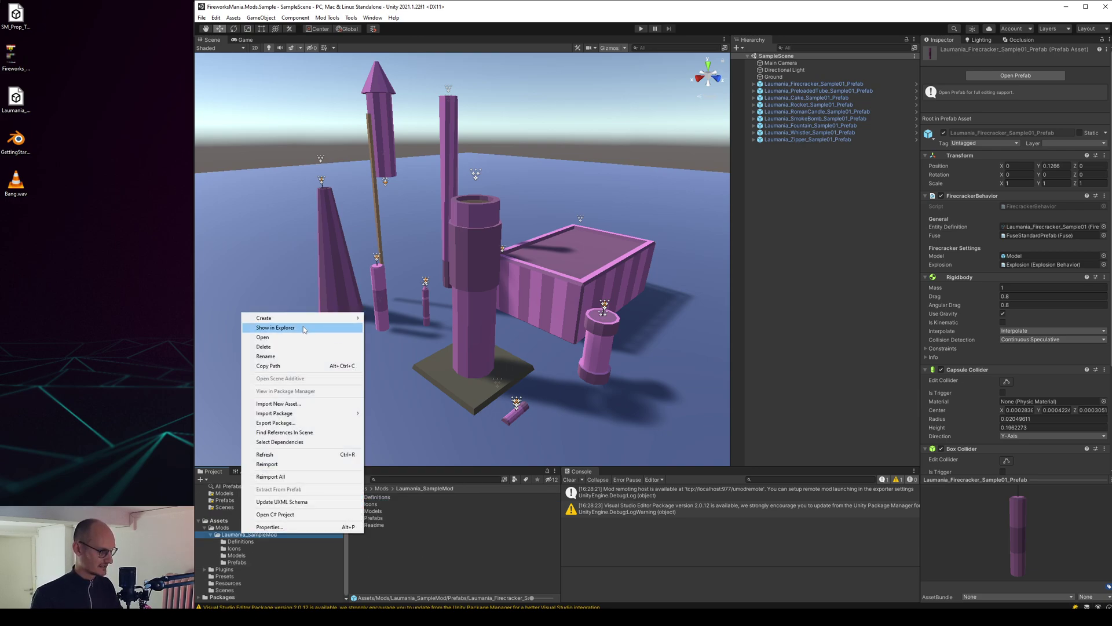
mouse_move(279, 317)
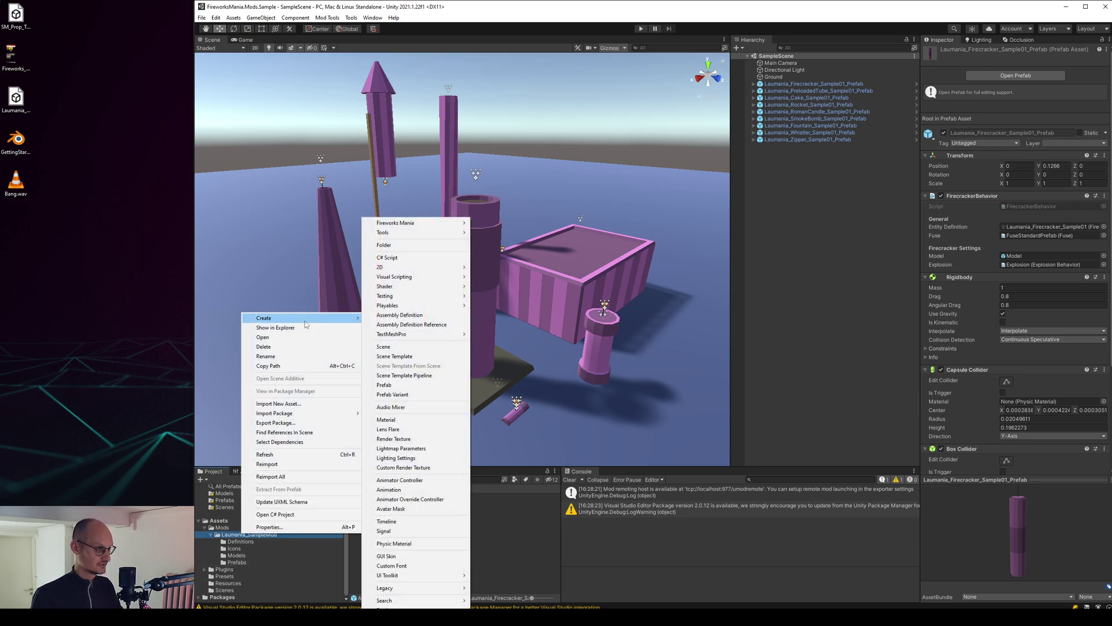
click(426, 250)
text(Sounds)
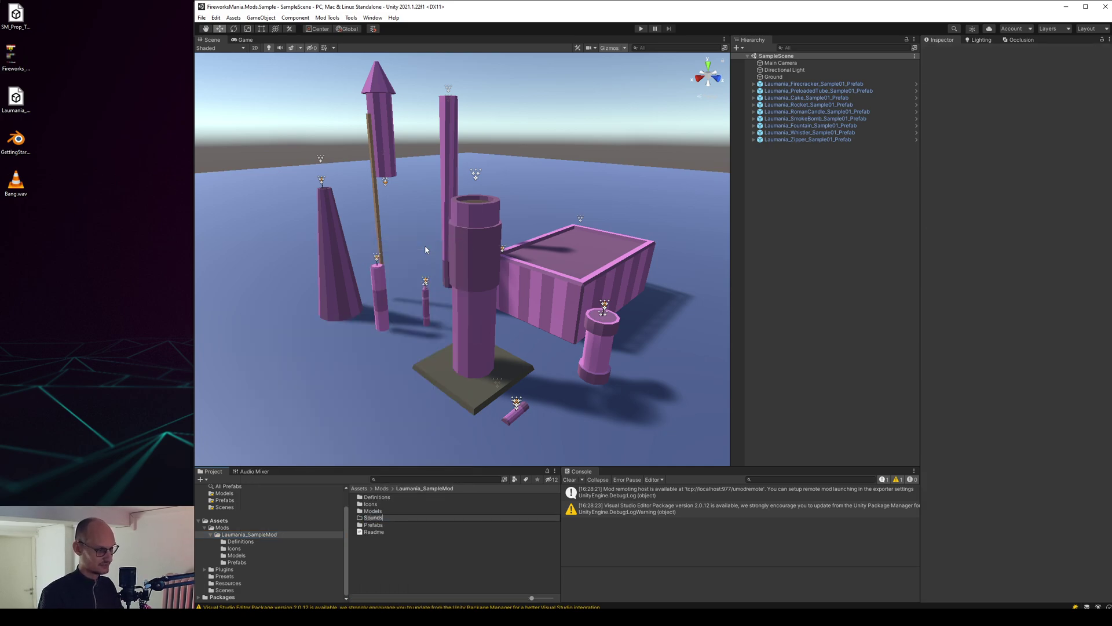
key(Return)
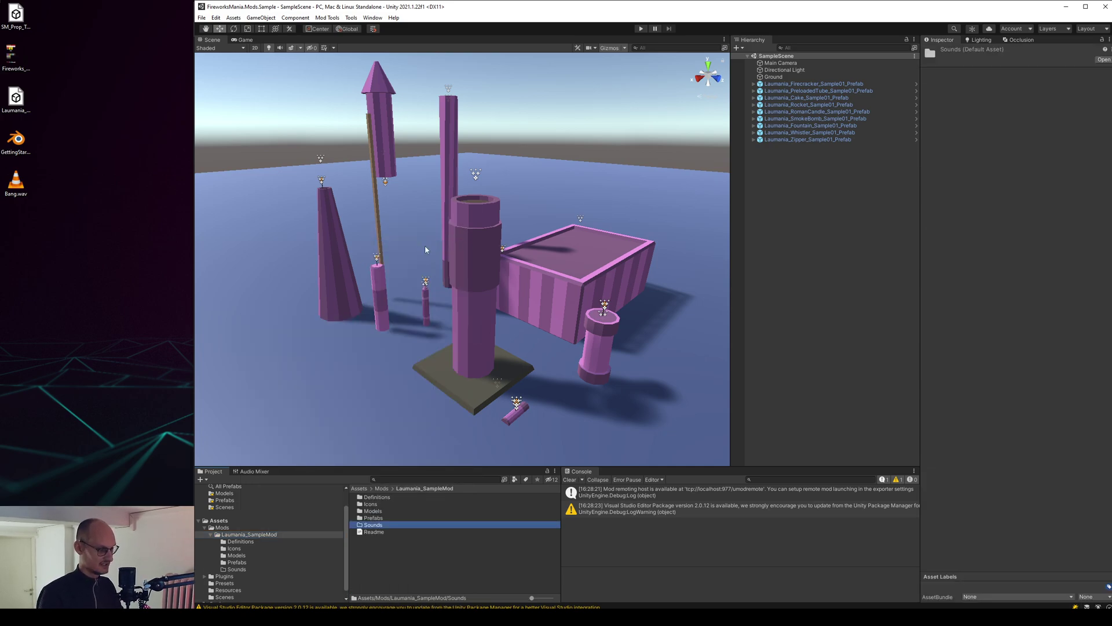
click(245, 570)
click(414, 528)
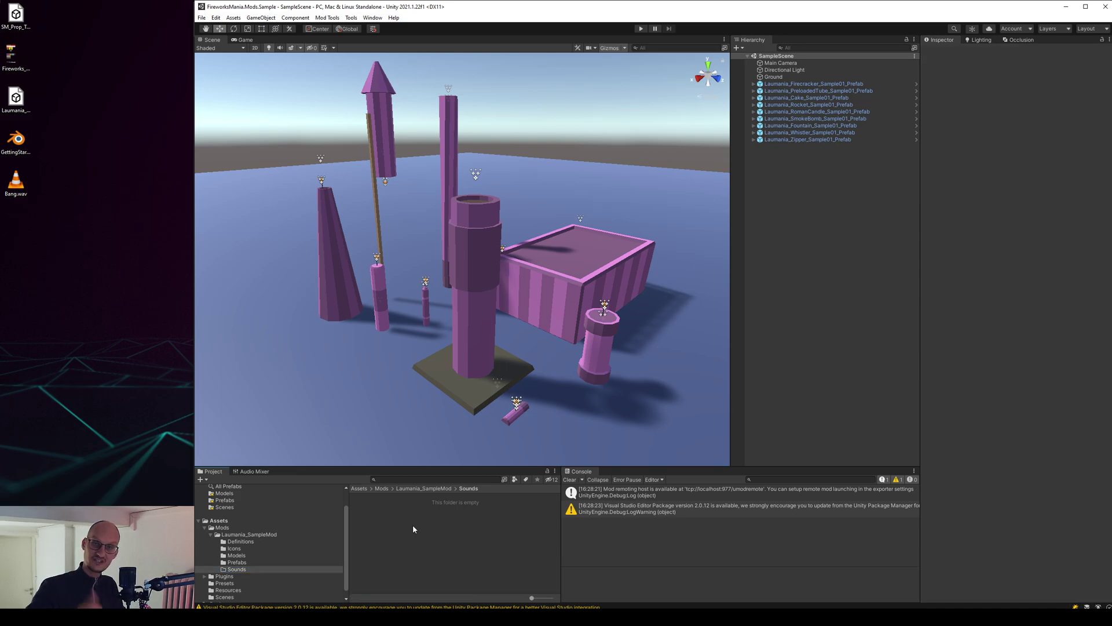
Step: Play Bang.wav from the desktop twice in VLC, closing the player each time
double_click(25, 192)
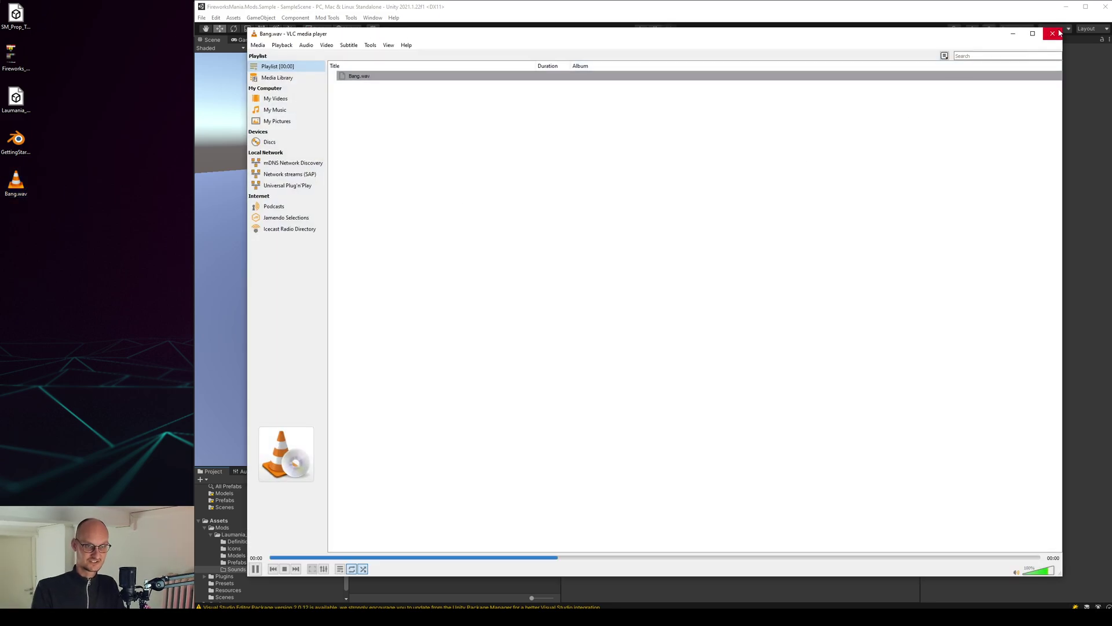
click(1053, 33)
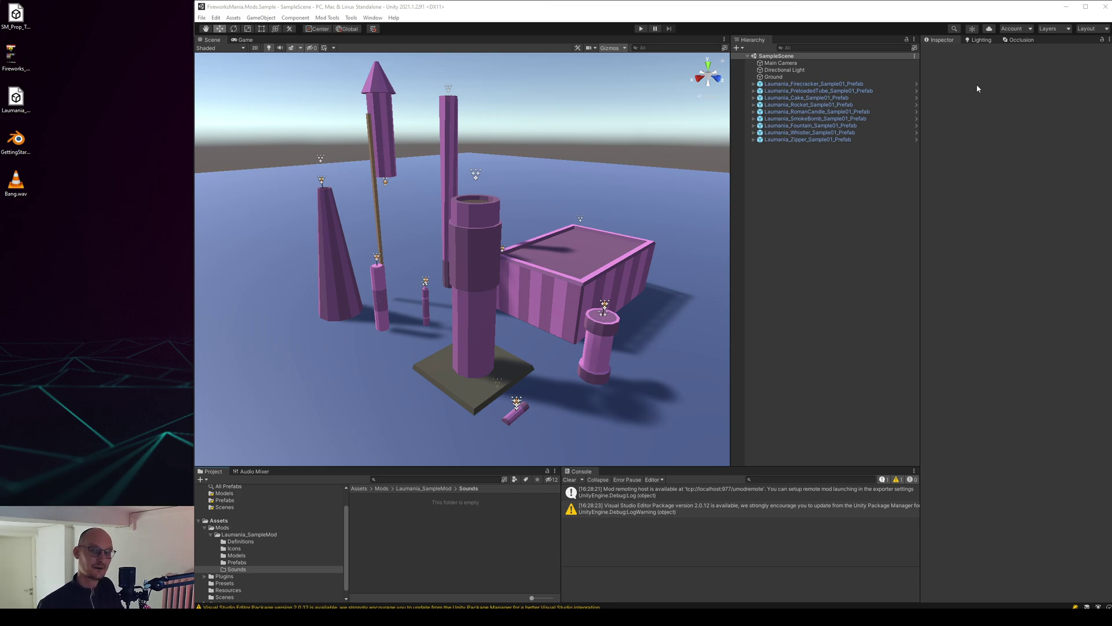
double_click(16, 186)
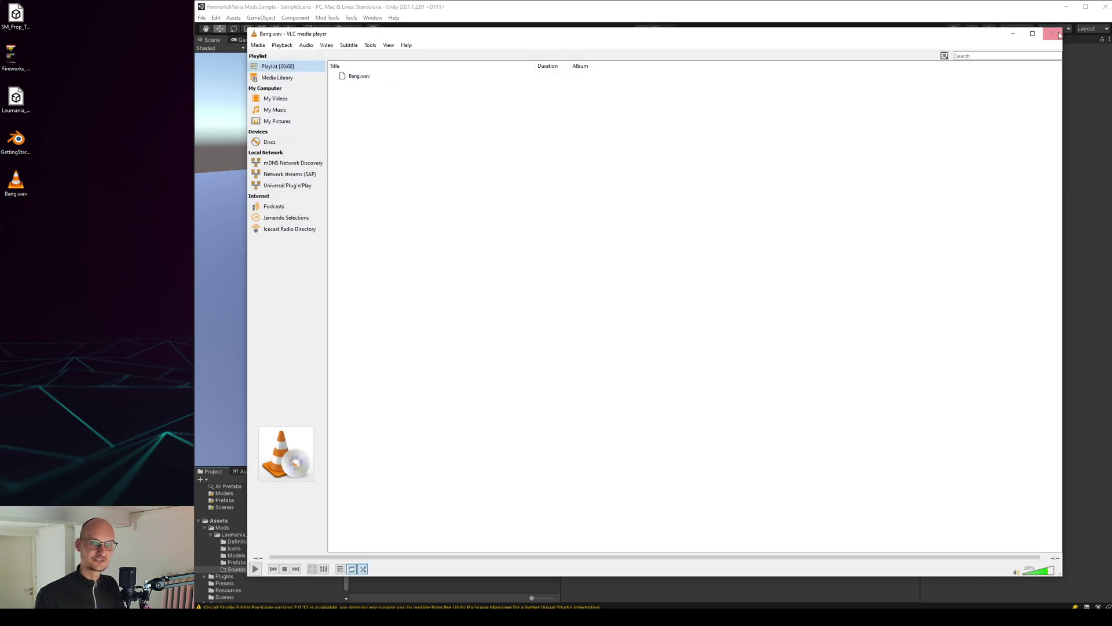
click(1052, 33)
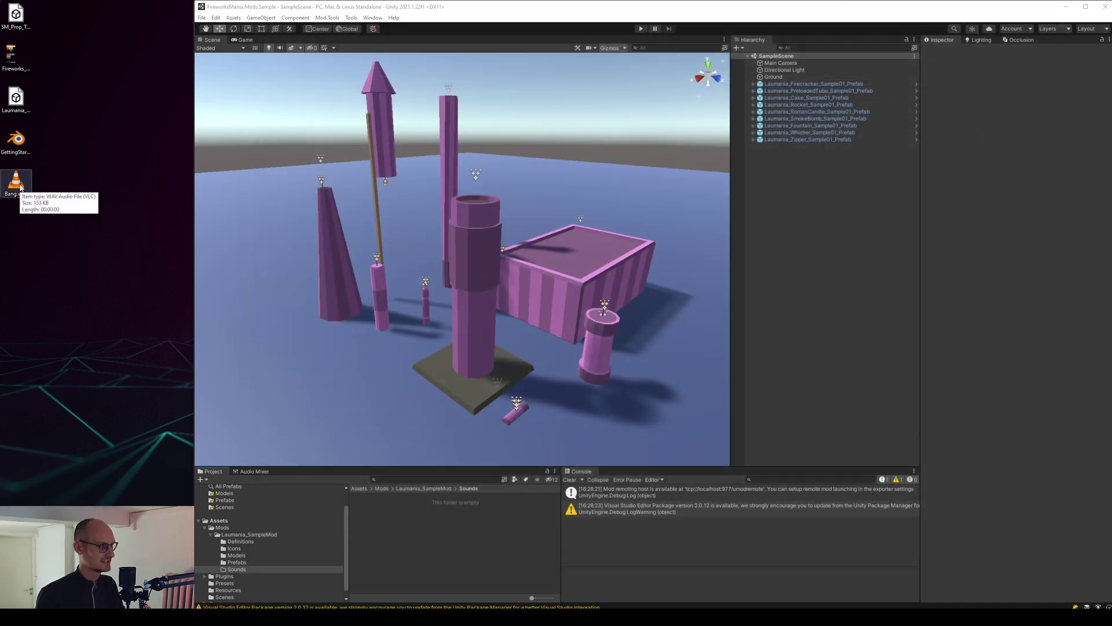
Step: Drag Bang.wav into the Sounds folder, inspect the imported clip, then show the Prefabs folder
drag(19, 187, 438, 525)
click(370, 497)
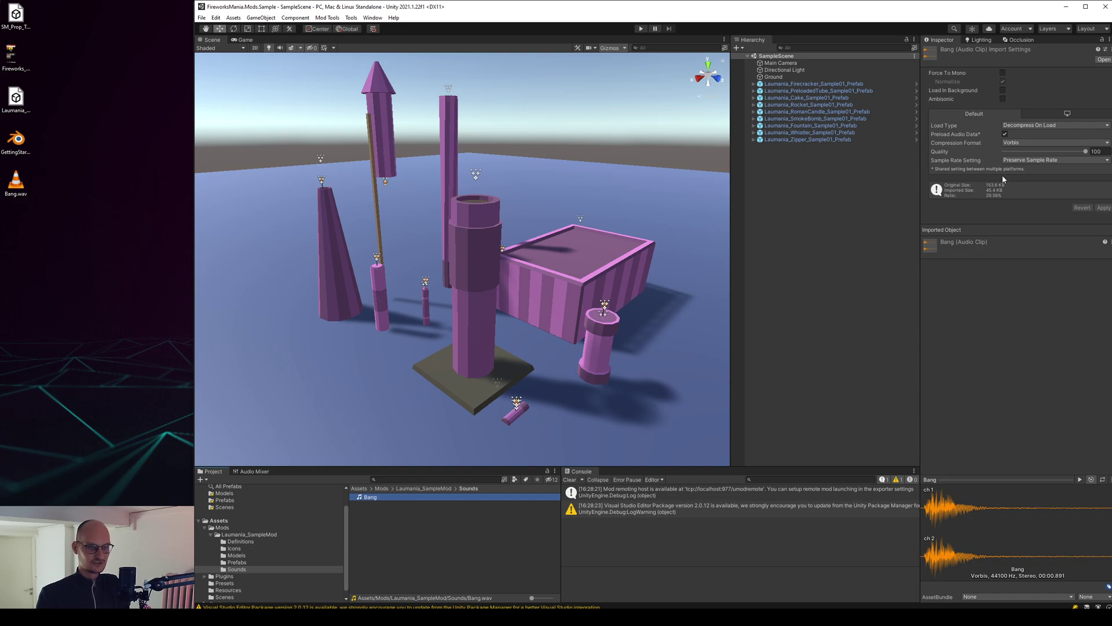
click(374, 522)
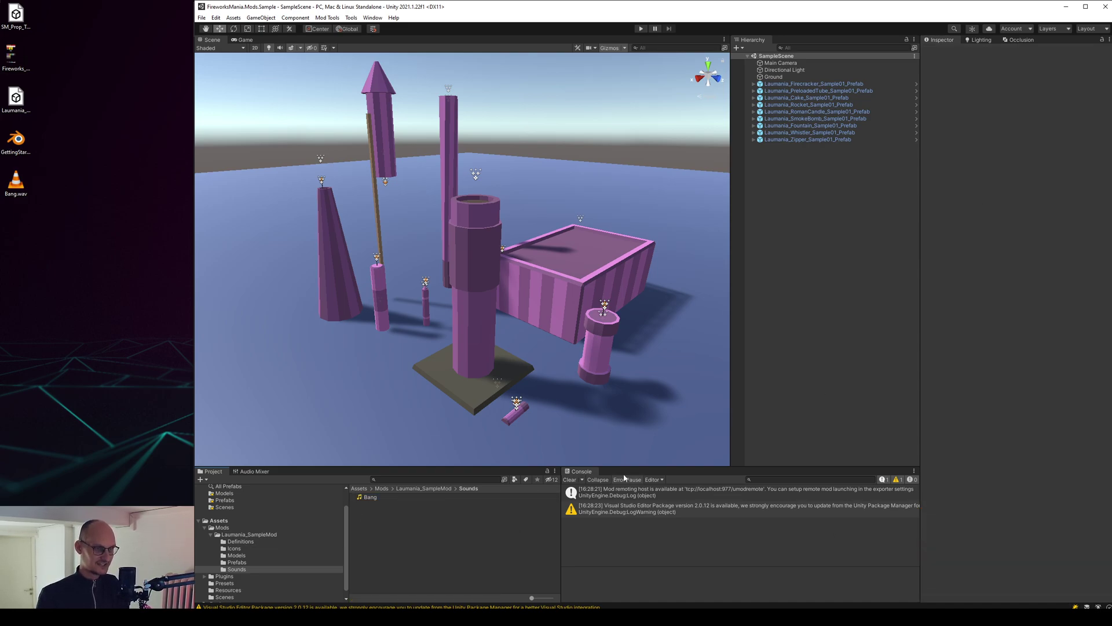
click(236, 562)
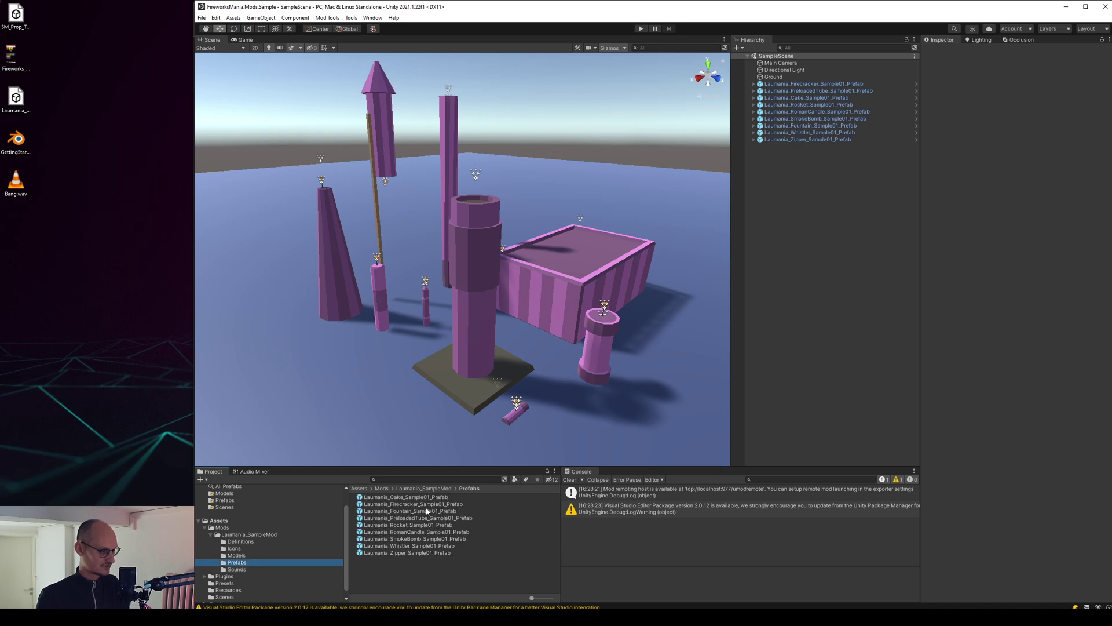
Step: Check the firecracker Explosion's sound (CodyB_KokkenRulle_Explosion_Deep), then bring up Sounds' asset creation menu
double_click(423, 505)
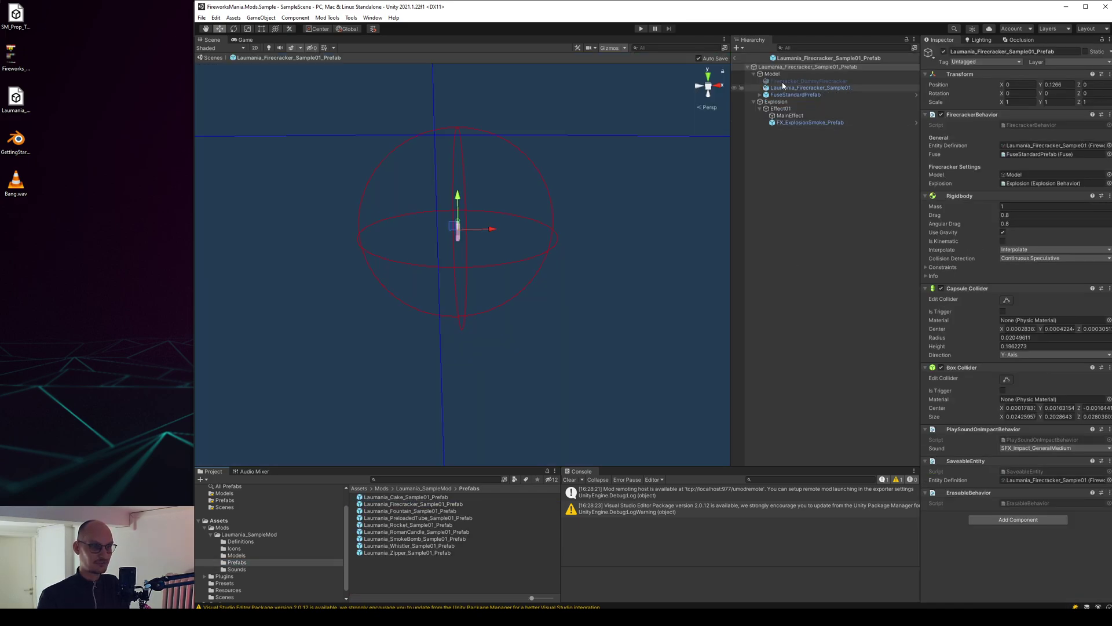
click(778, 102)
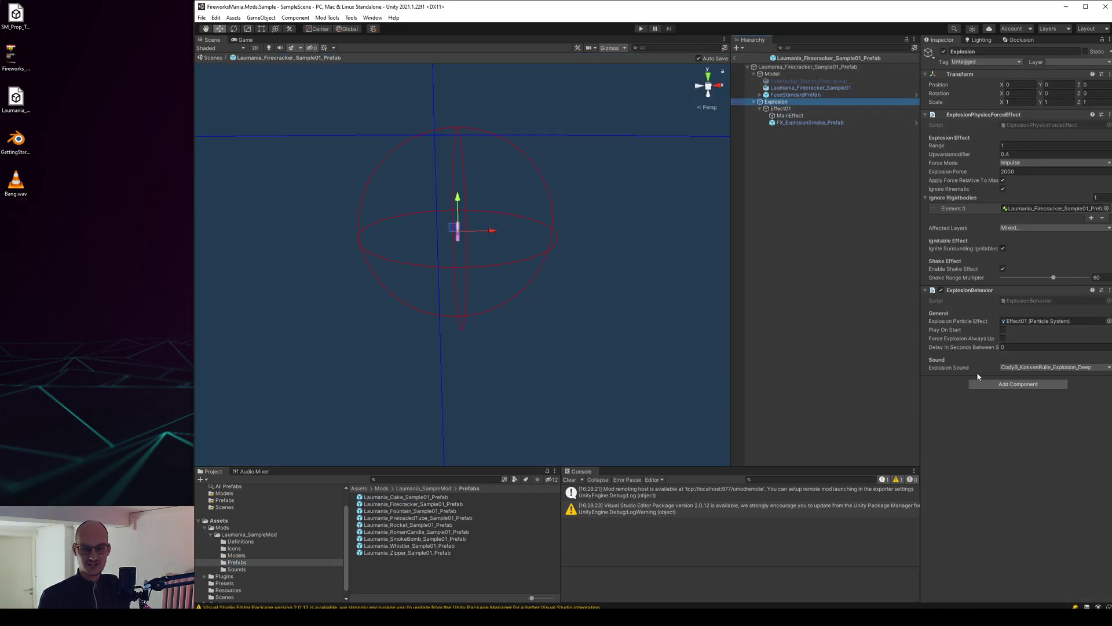
click(1087, 368)
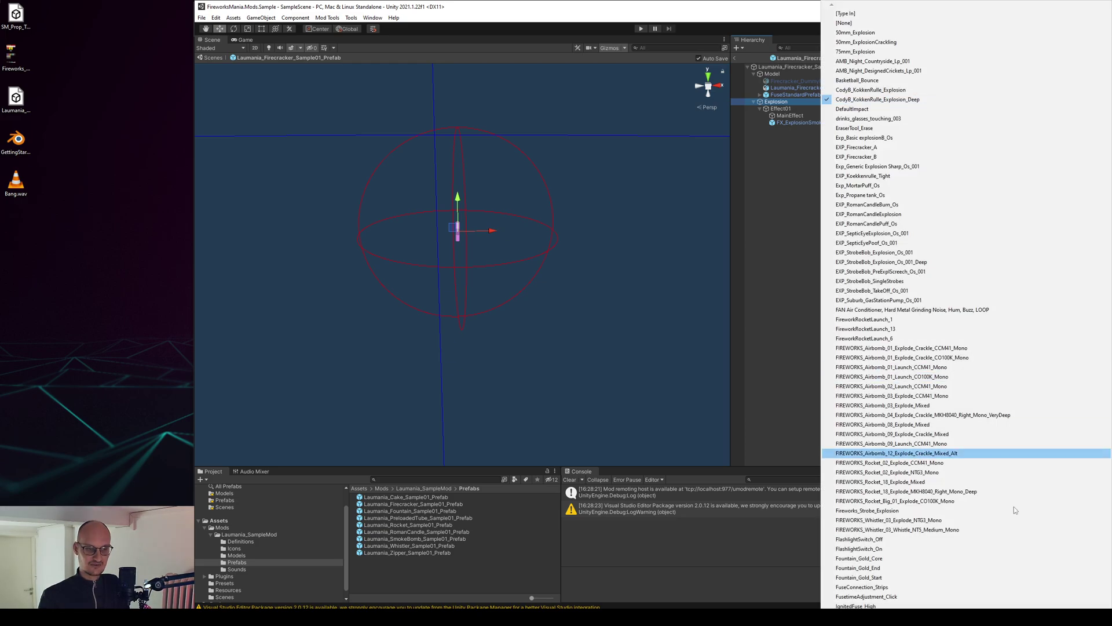
scroll(915, 309, down, 5)
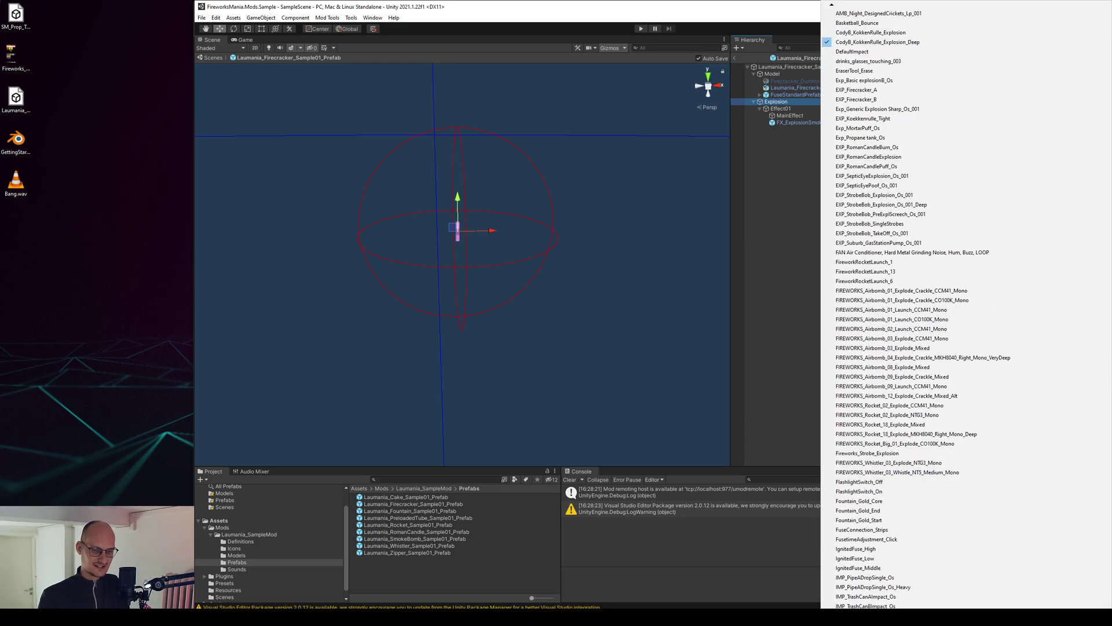
scroll(915, 347, down, 1)
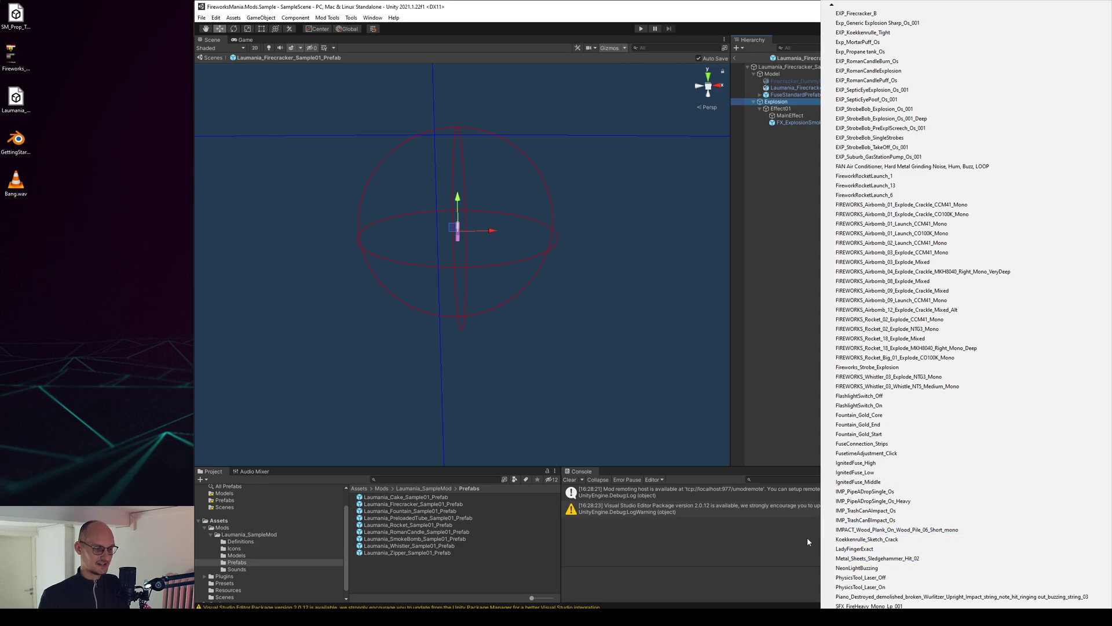
click(243, 570)
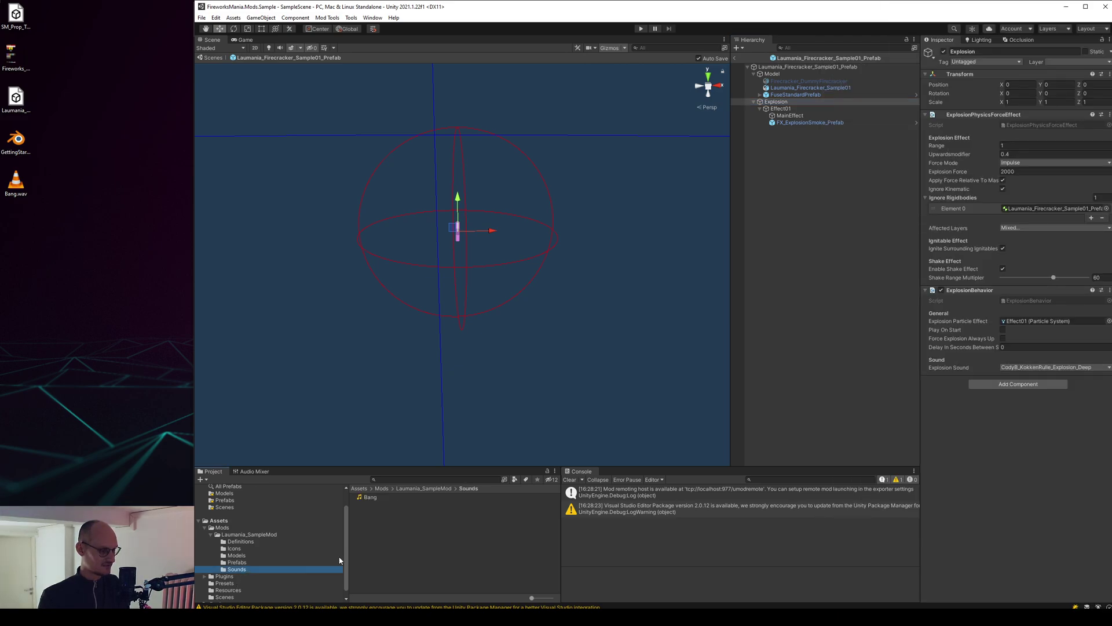
right_click(394, 531)
Step: Create a Game Sound Definition named Laumania_Bang with the Bang clip as Element 0
mouse_move(464, 315)
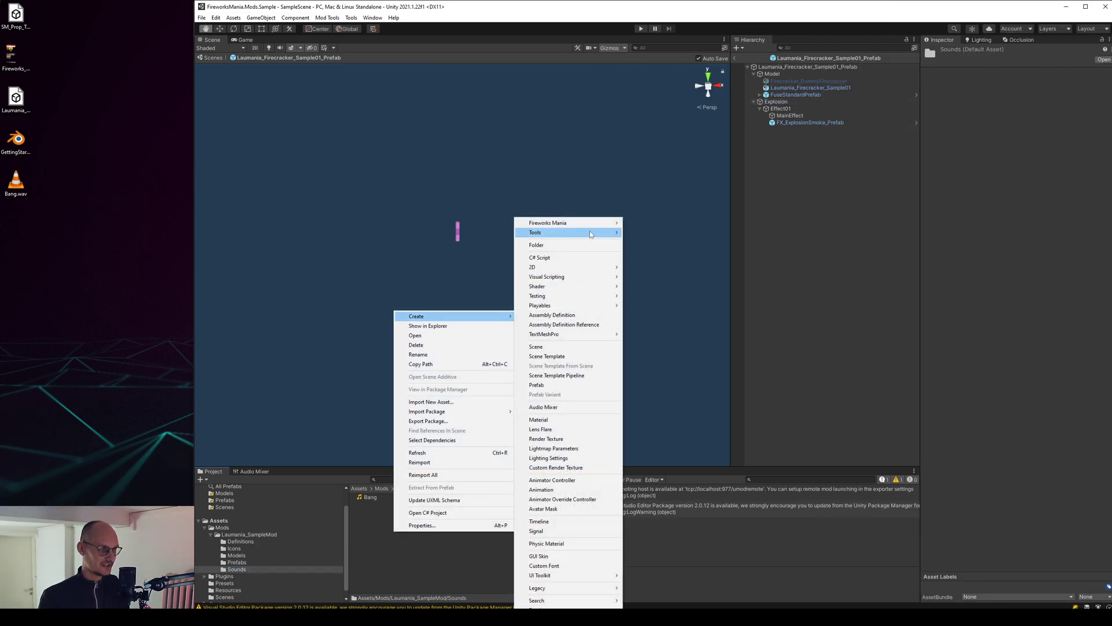
mouse_move(579, 223)
mouse_move(657, 226)
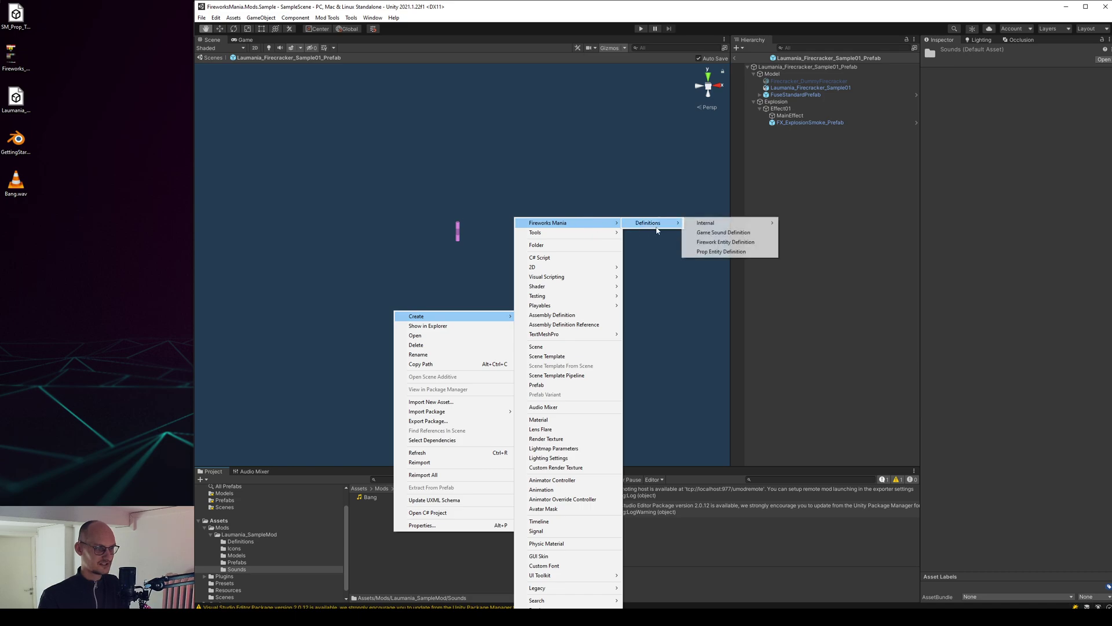
click(725, 232)
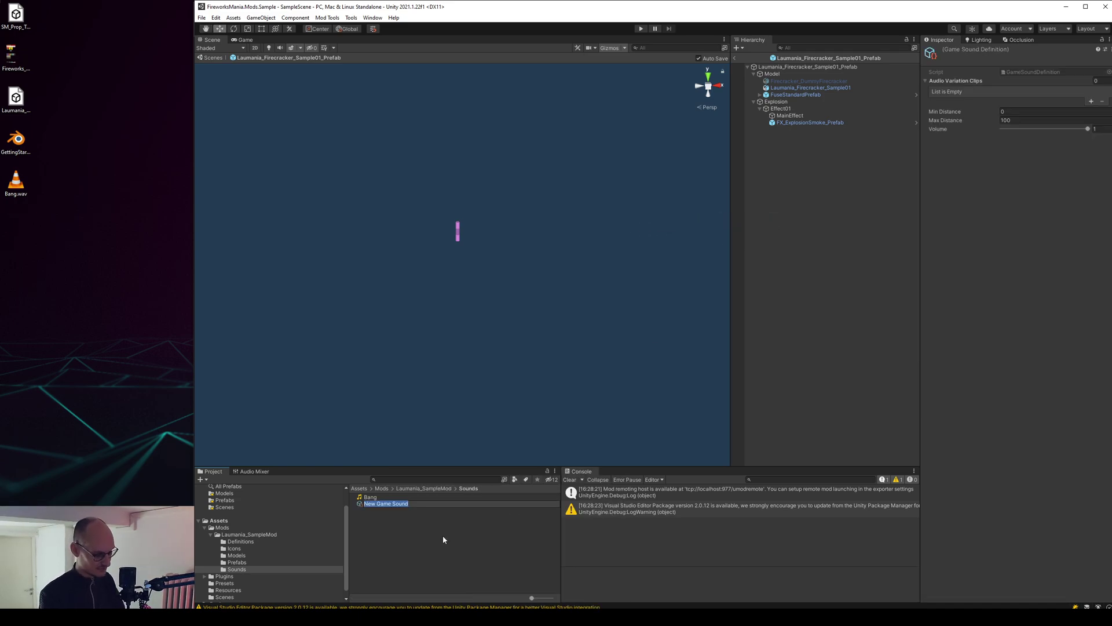
text(Laumania_Bang)
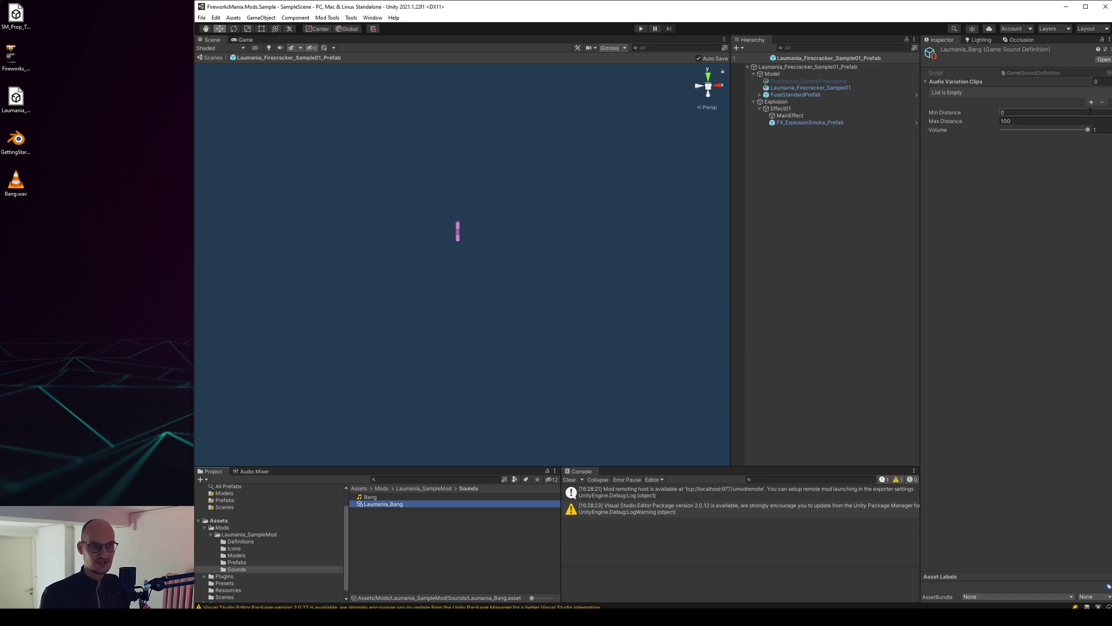
click(1091, 101)
drag(370, 496, 1072, 92)
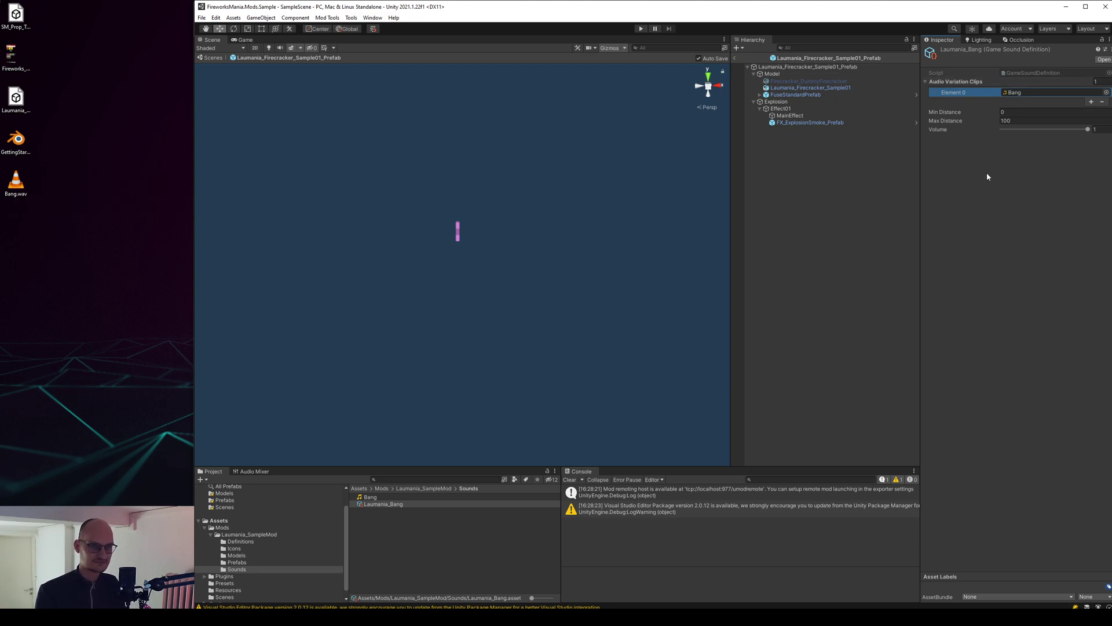
mouse_move(981, 93)
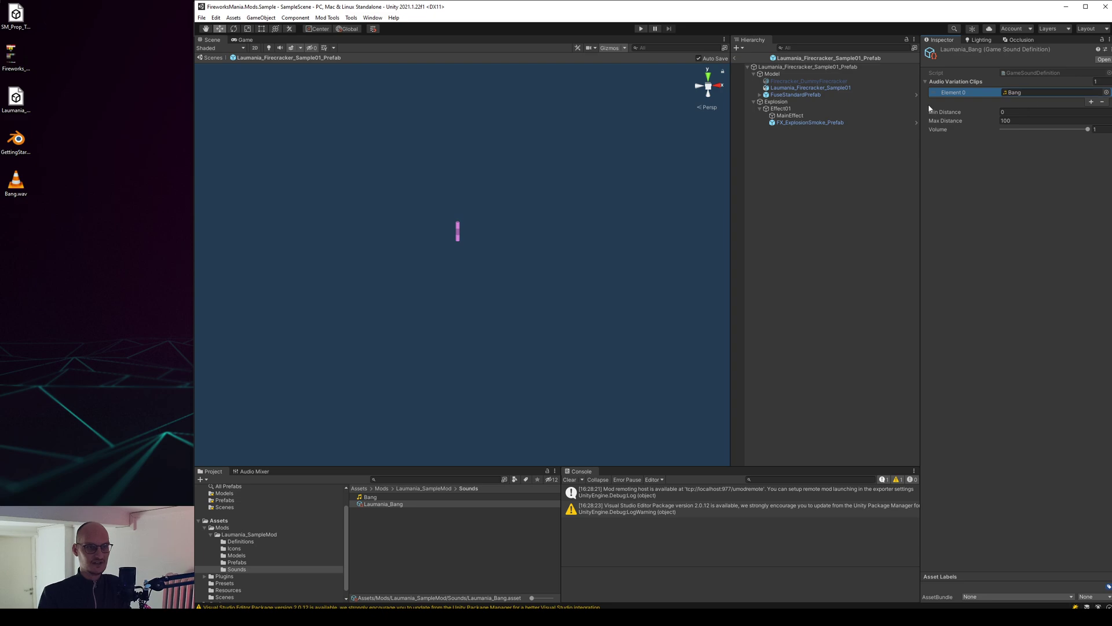
mouse_move(948, 114)
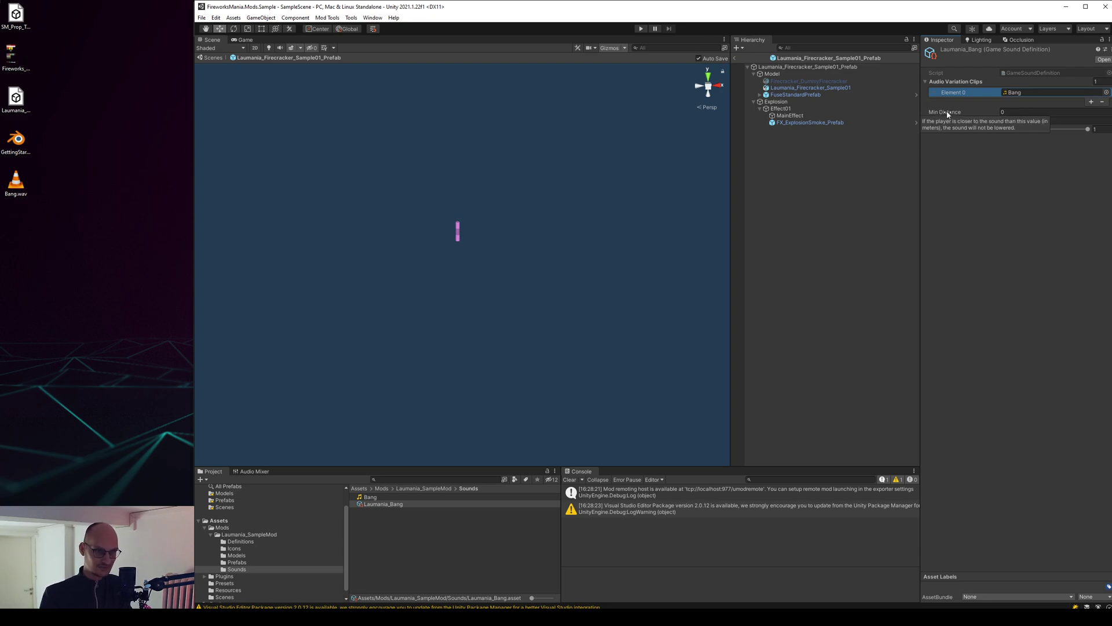
Step: Give the Laumania_Bang sound definition Min Distance 10 and Volume 0.2, keeping Max Distance 100
click(1011, 113)
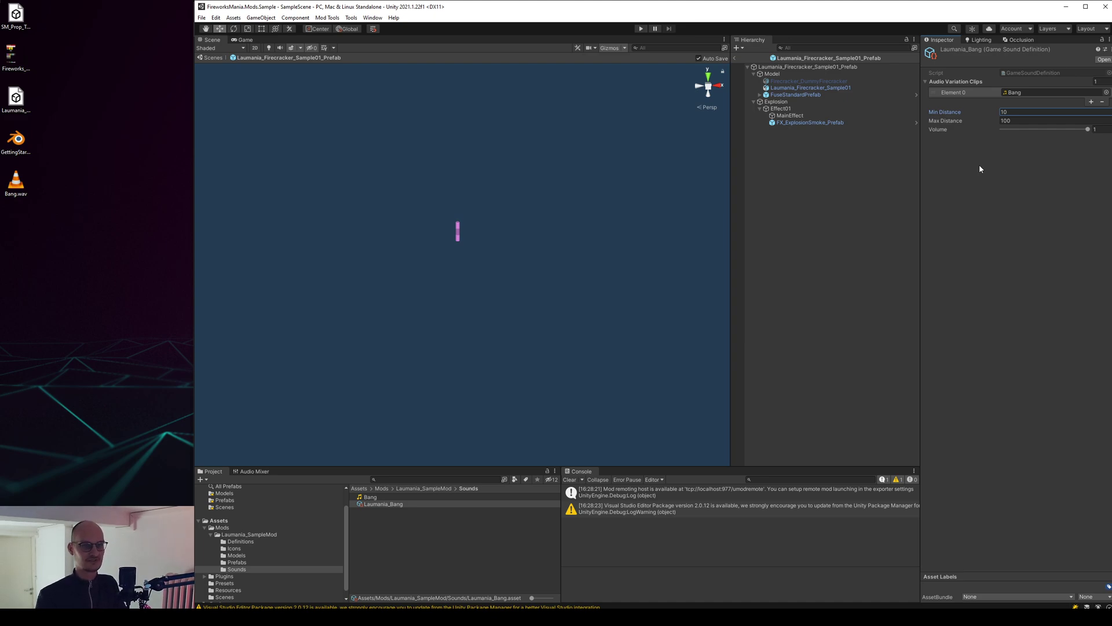
click(1096, 129)
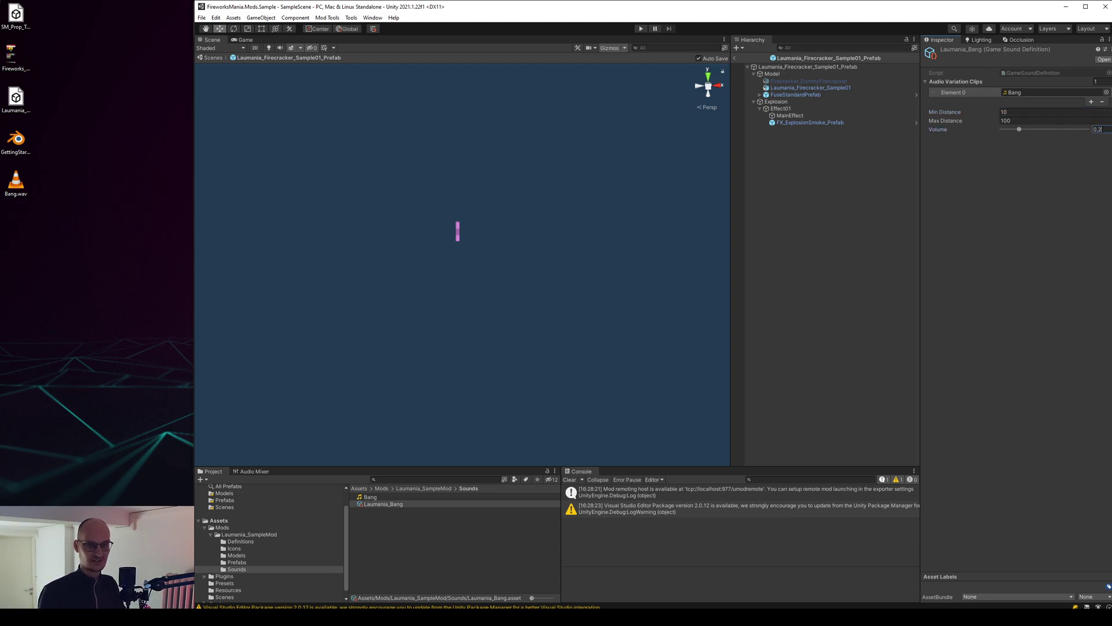
key(Return)
click(1071, 180)
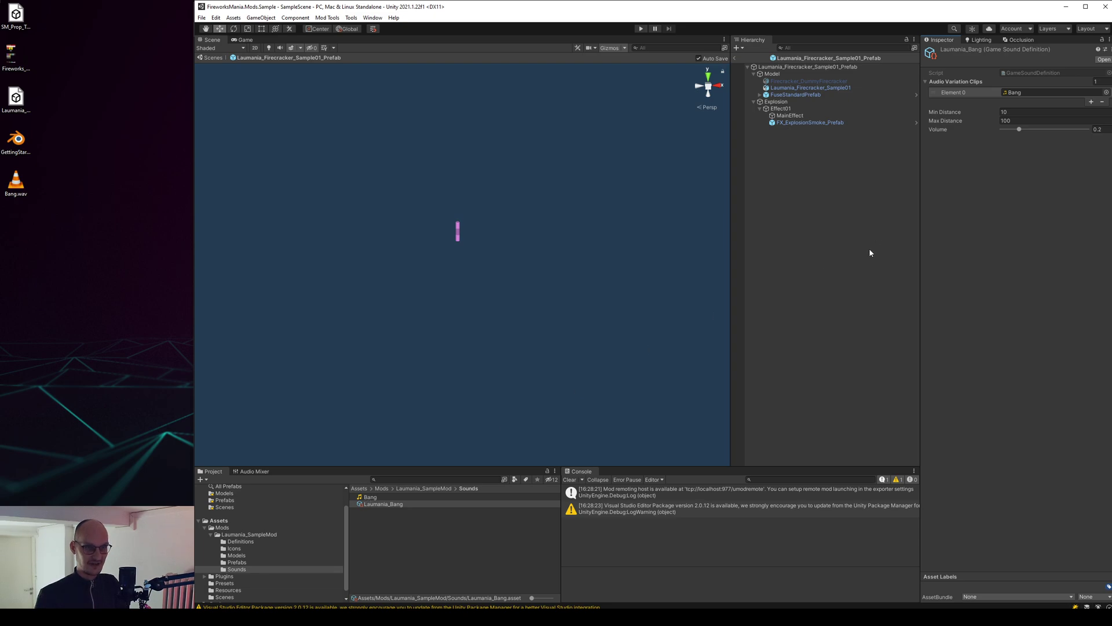
Step: Open the Firecracker prefab and browse the Explosion object's sound list
click(269, 562)
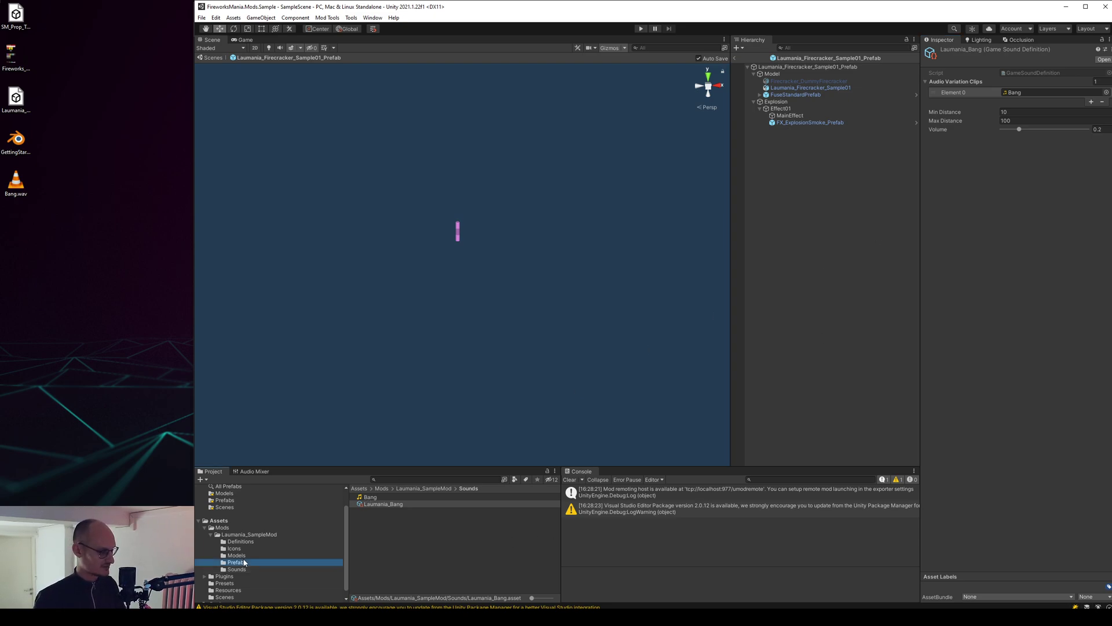
click(430, 505)
double_click(1043, 264)
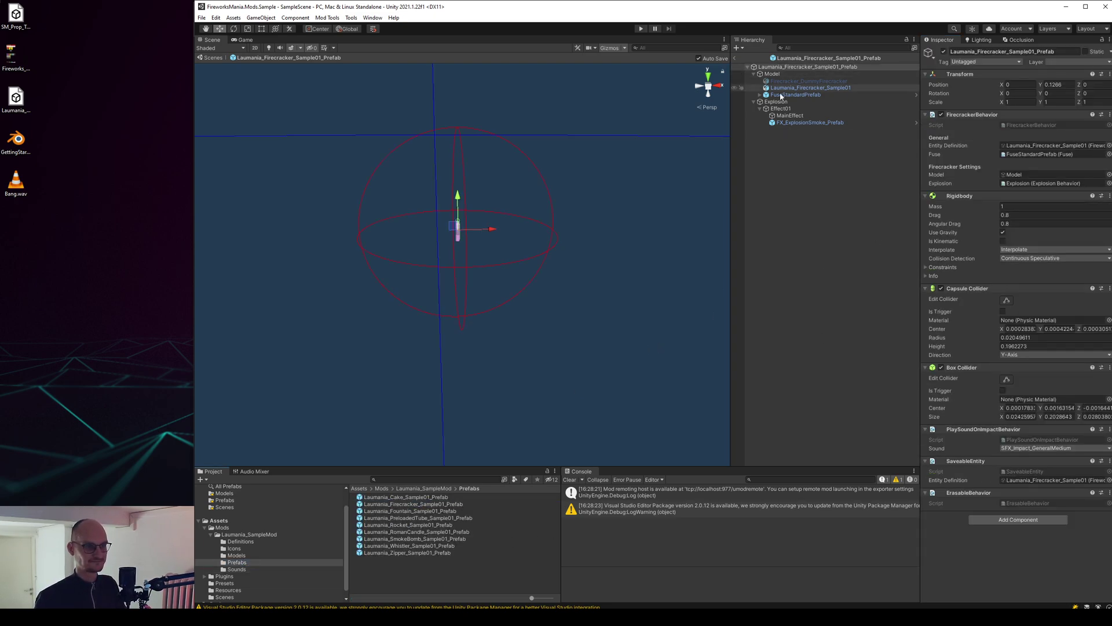
click(1063, 368)
scroll(985, 370, down, 3)
scroll(927, 405, down, 2)
key(Escape)
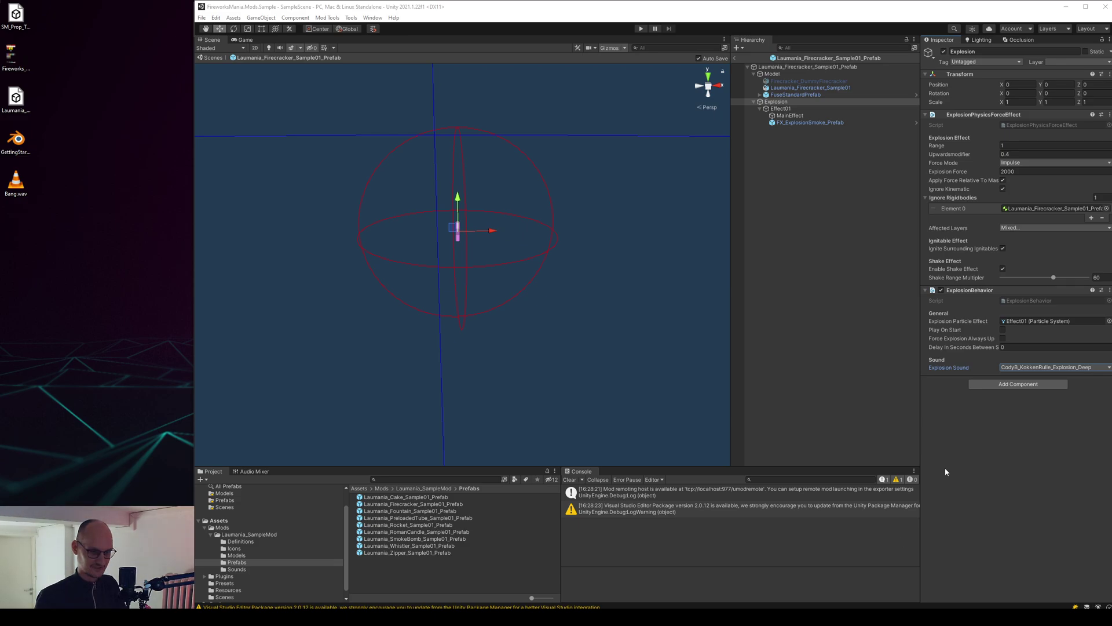
Step: Choose Laumania_Bang as the Explosion Sound and return to the SampleScene
click(1016, 368)
scroll(927, 307, down, 5)
scroll(927, 307, down, 6)
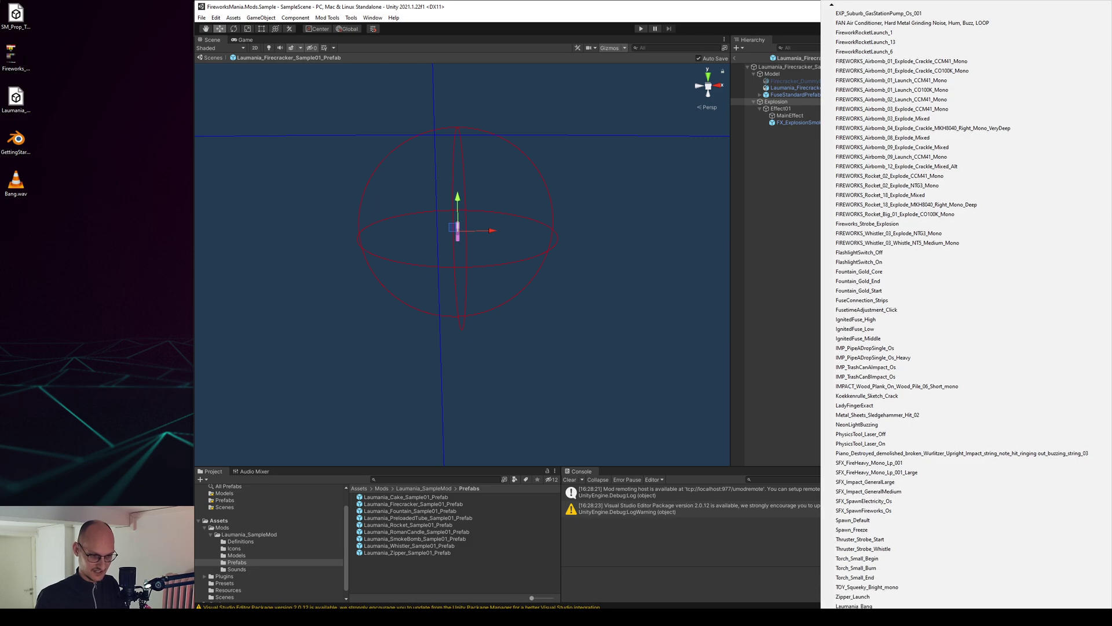
click(858, 606)
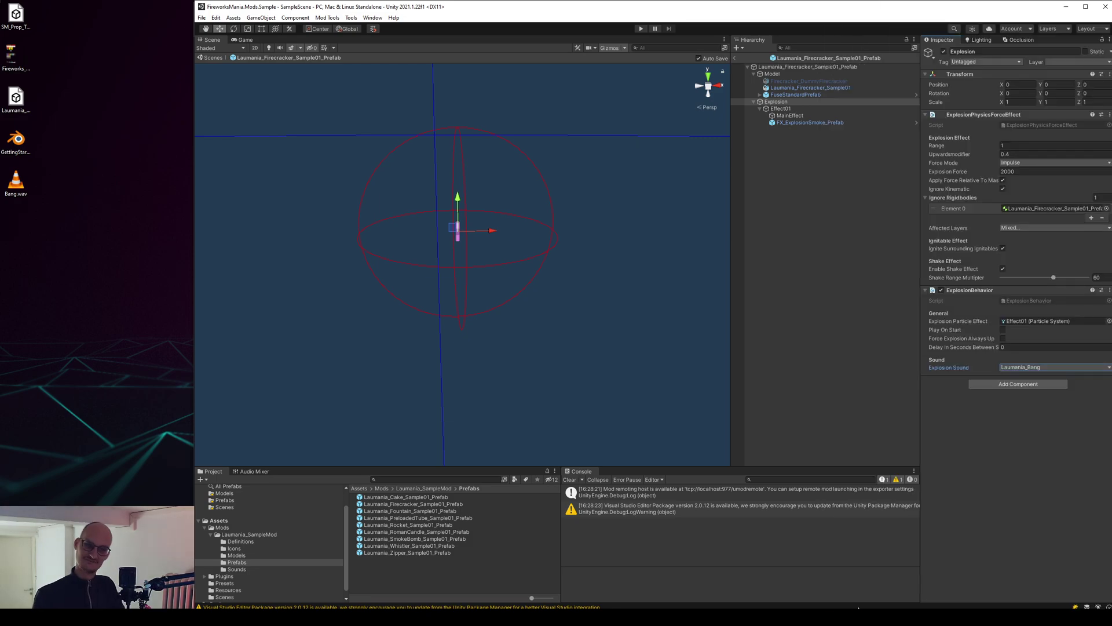
click(736, 58)
Step: Run Build Mod from the Mod Tools menu and wait for BUILD SUCCEEDED in the Console
click(327, 17)
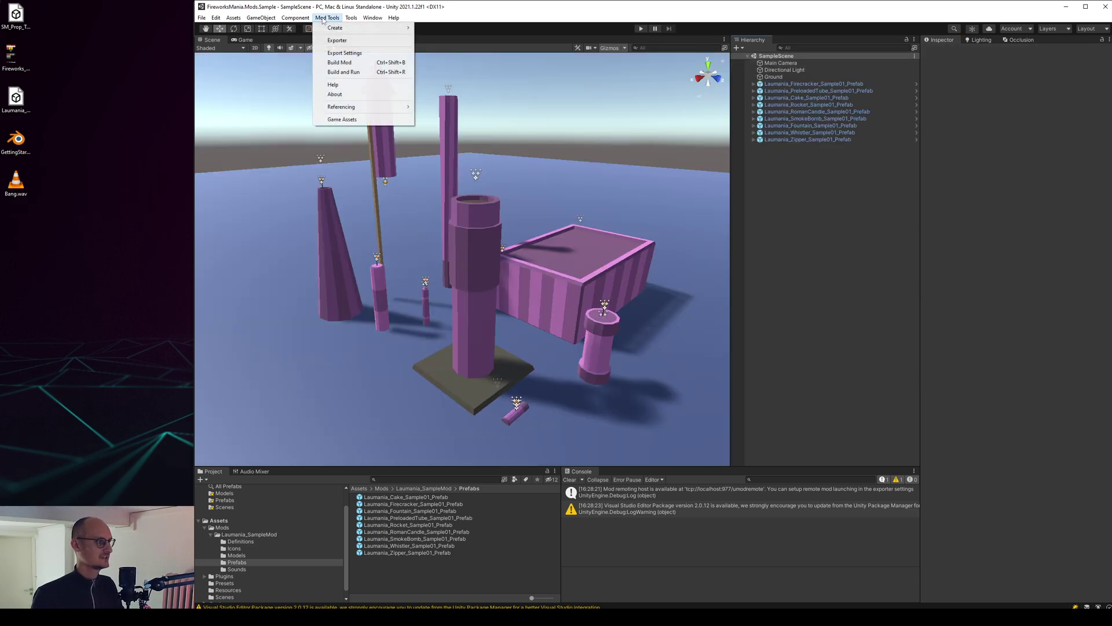
click(353, 65)
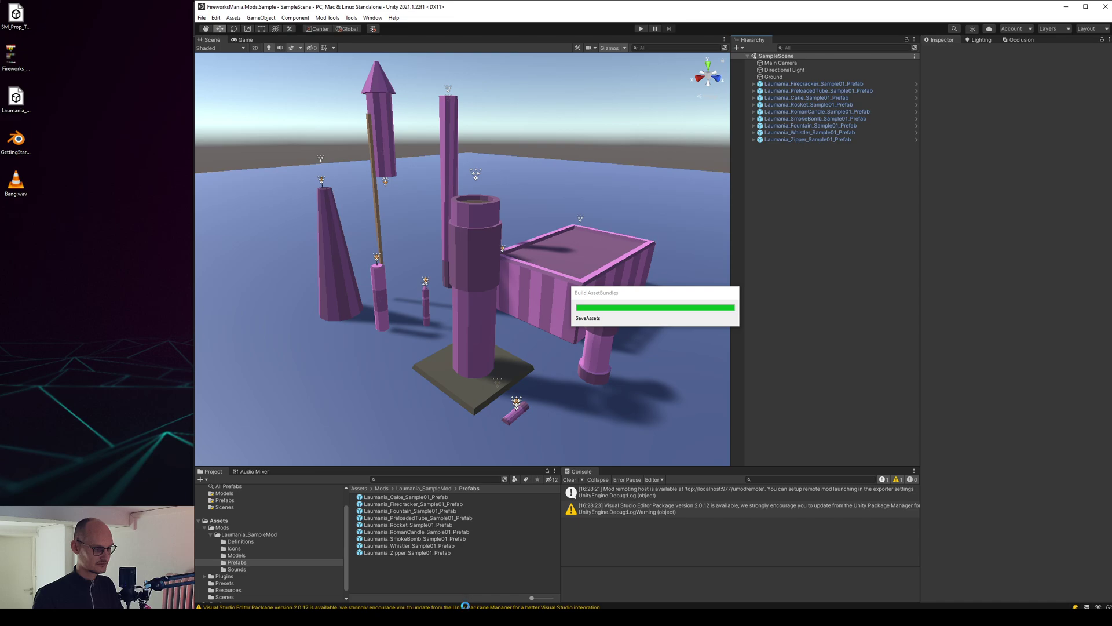
mouse_move(458, 617)
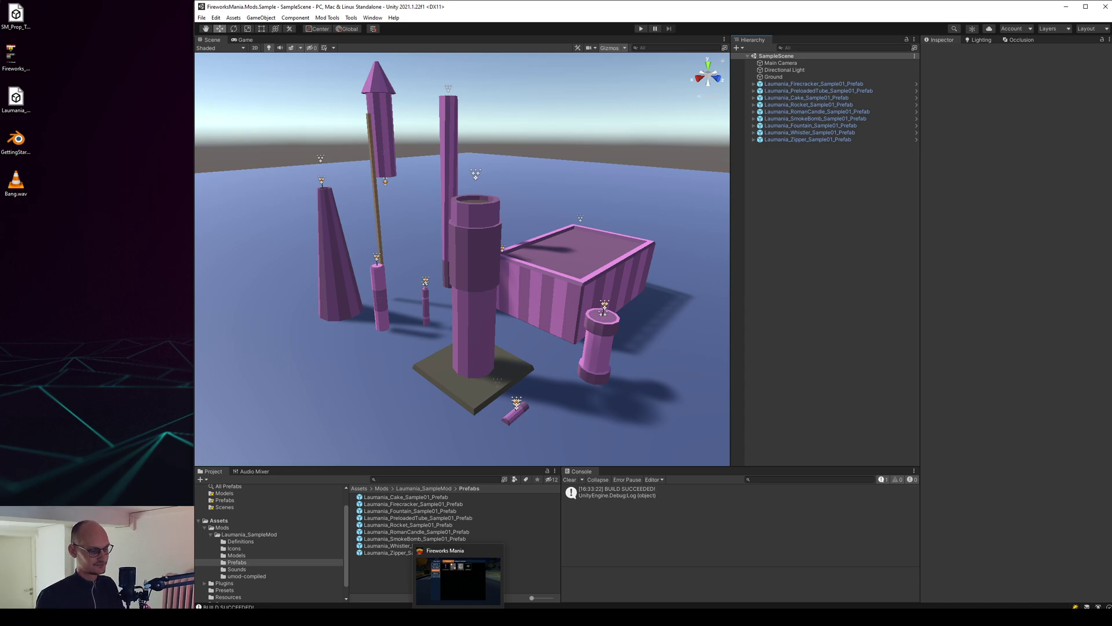
Step: Switch to Fireworks Mania and restart the game to load the rebuilt mod
click(457, 578)
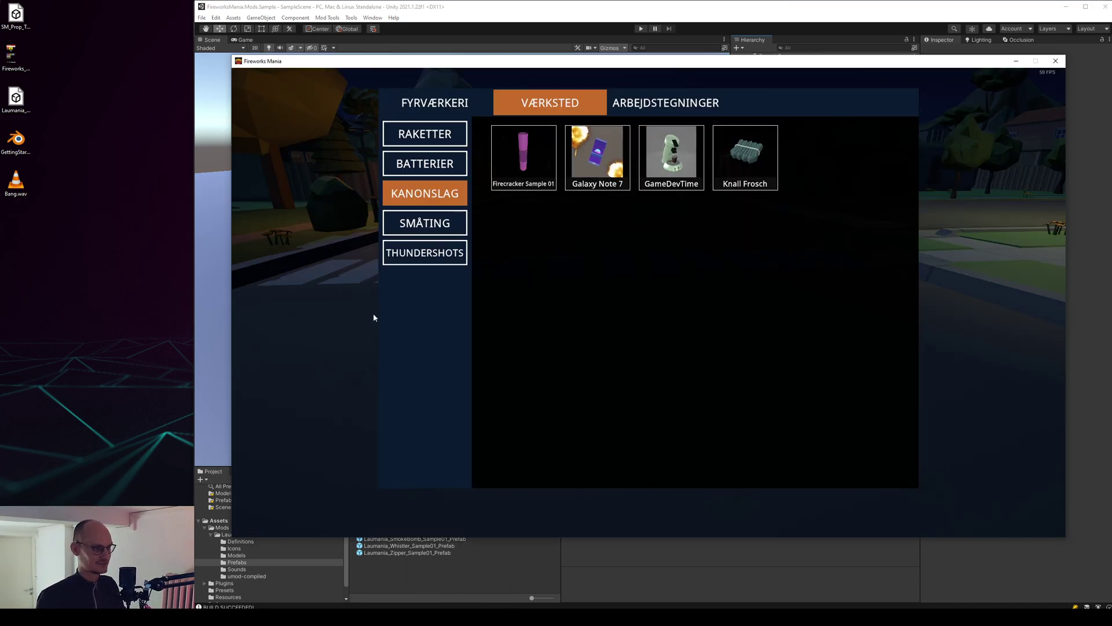
key(Tab)
key(Escape)
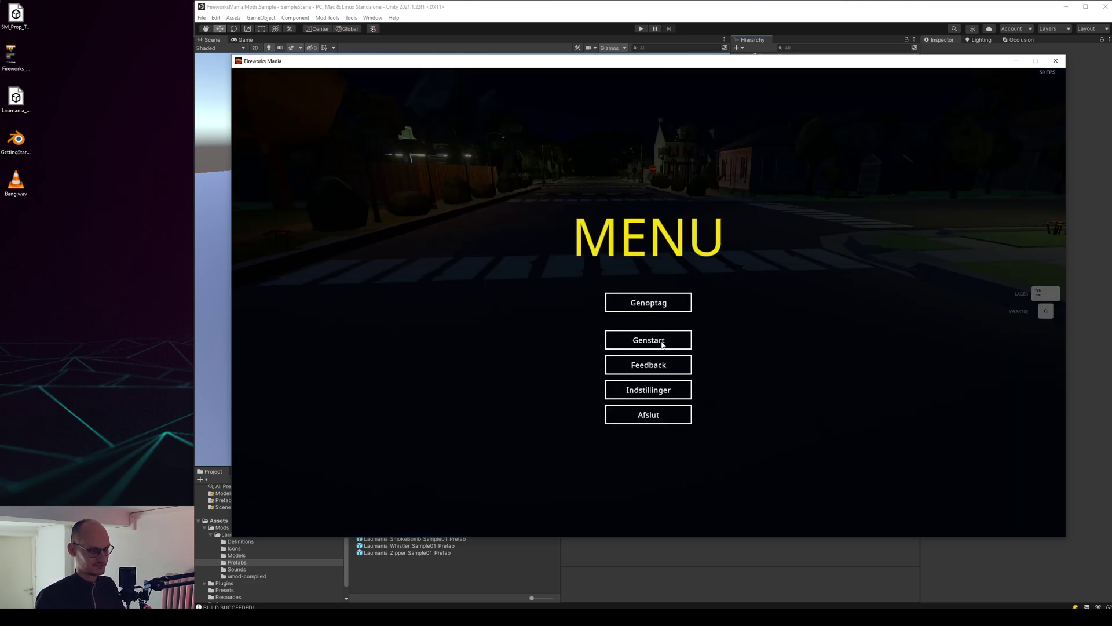
click(662, 341)
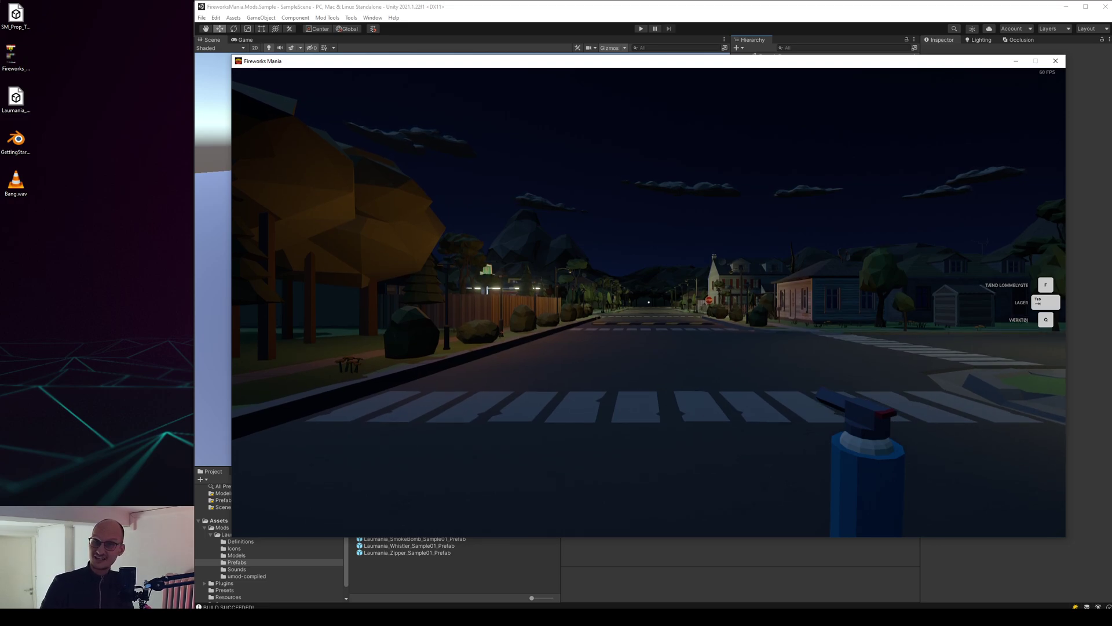
Step: Walk down the street and view the Workshop's Firecrackers category
key(w)
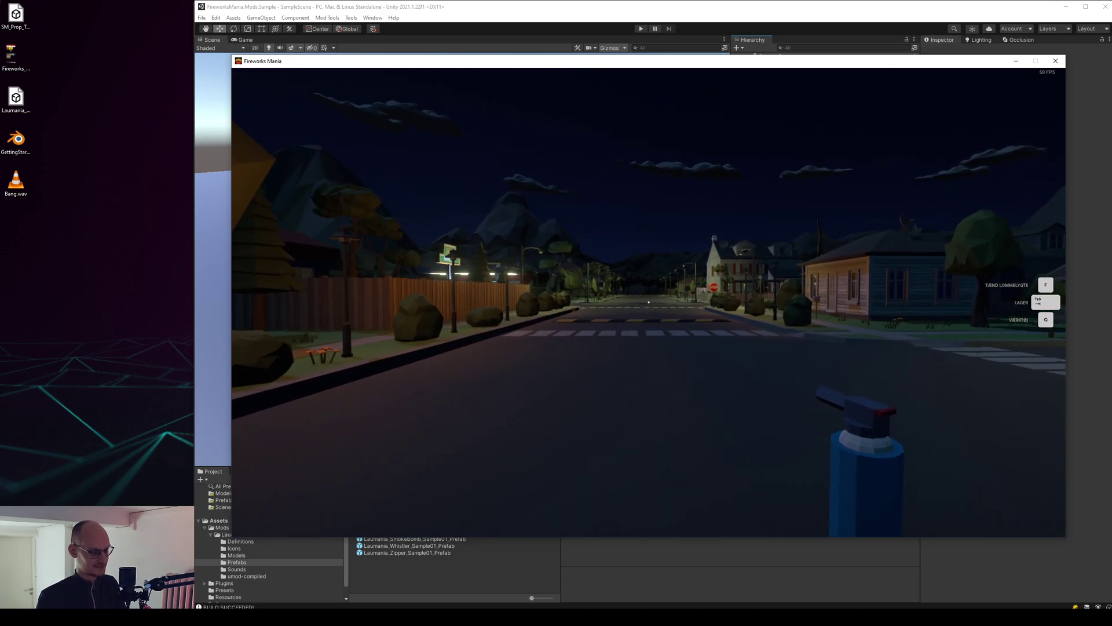
key(Tab)
click(548, 105)
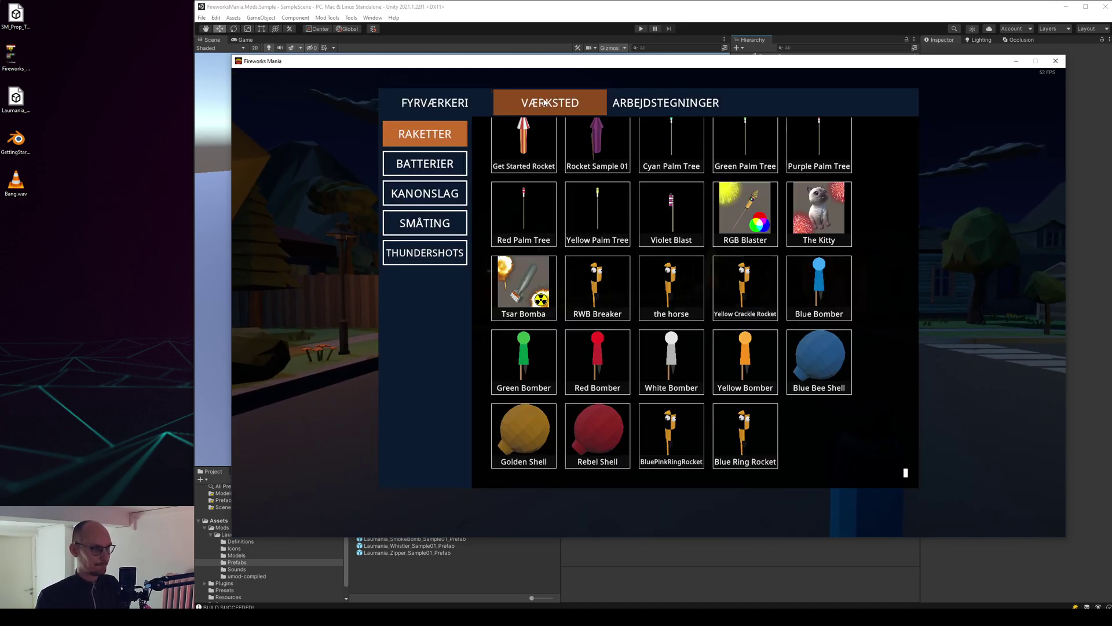
click(430, 198)
Step: Change the game language to English in the settings and confirm
key(Escape)
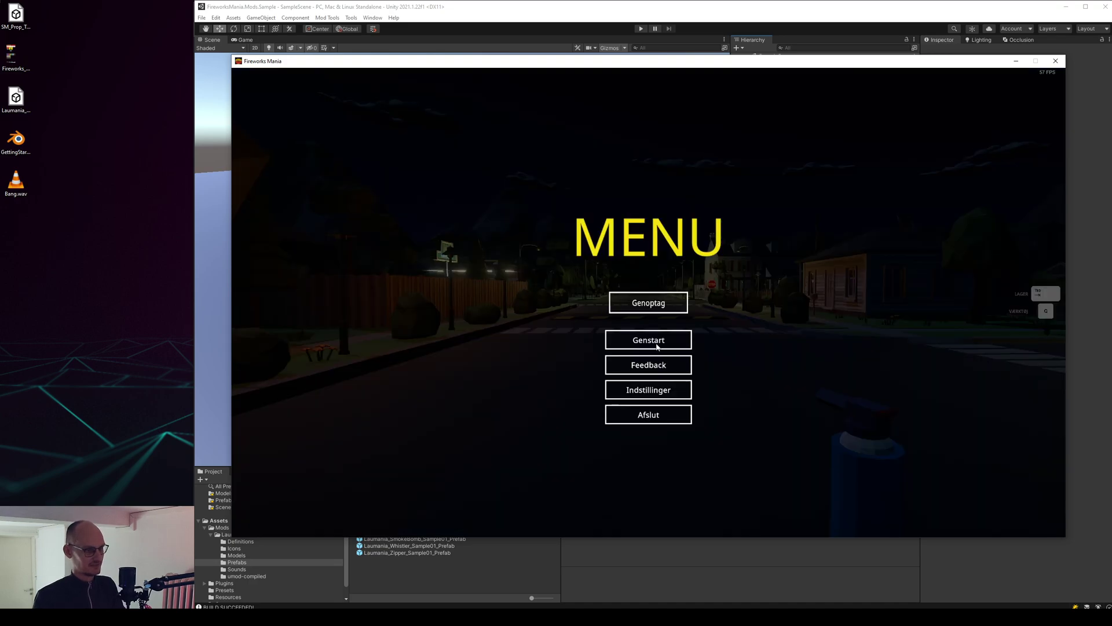
click(658, 392)
click(591, 370)
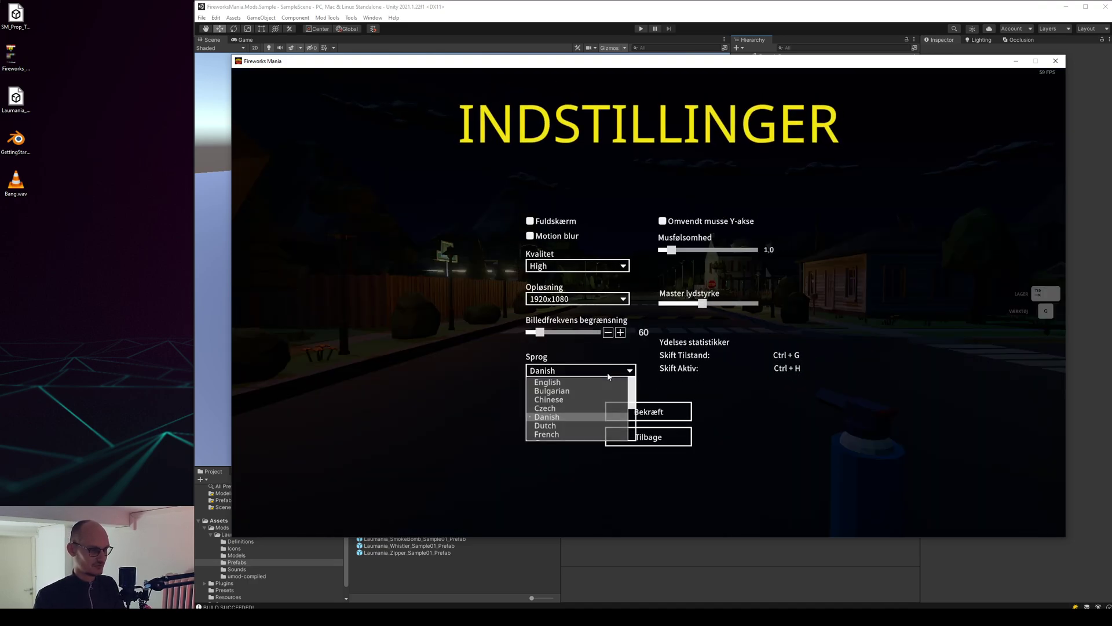
click(574, 382)
click(649, 411)
Step: Resume play and pick Firecracker Sample 01 from the inventory
key(Escape)
key(Tab)
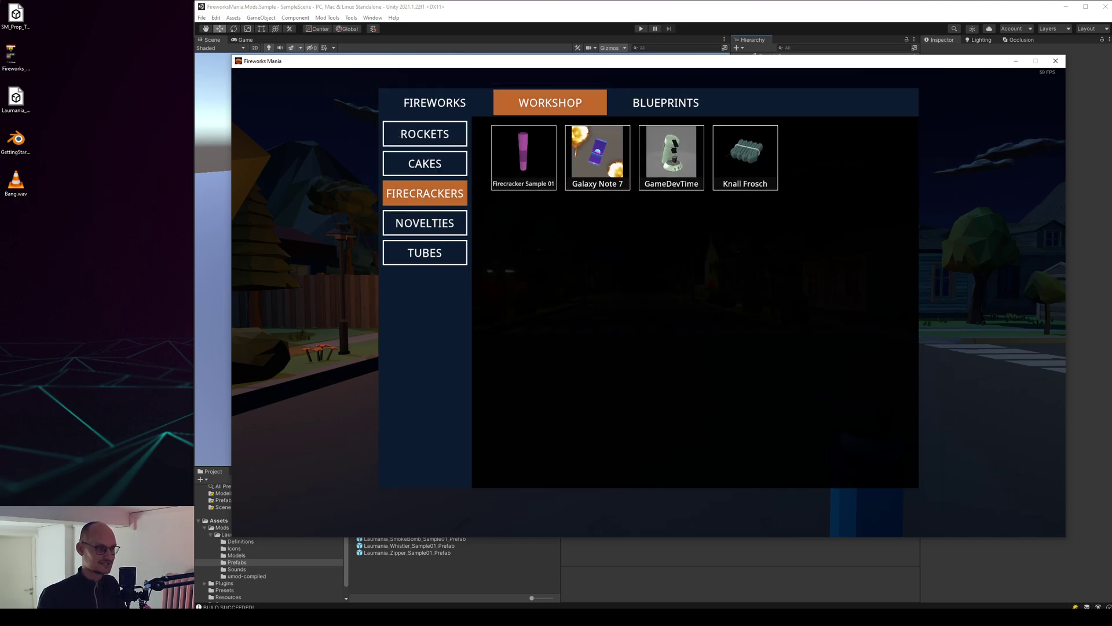
click(529, 186)
Step: Place a Firecracker Sample 01 on the road and light it with the lighter
click(649, 302)
key(q)
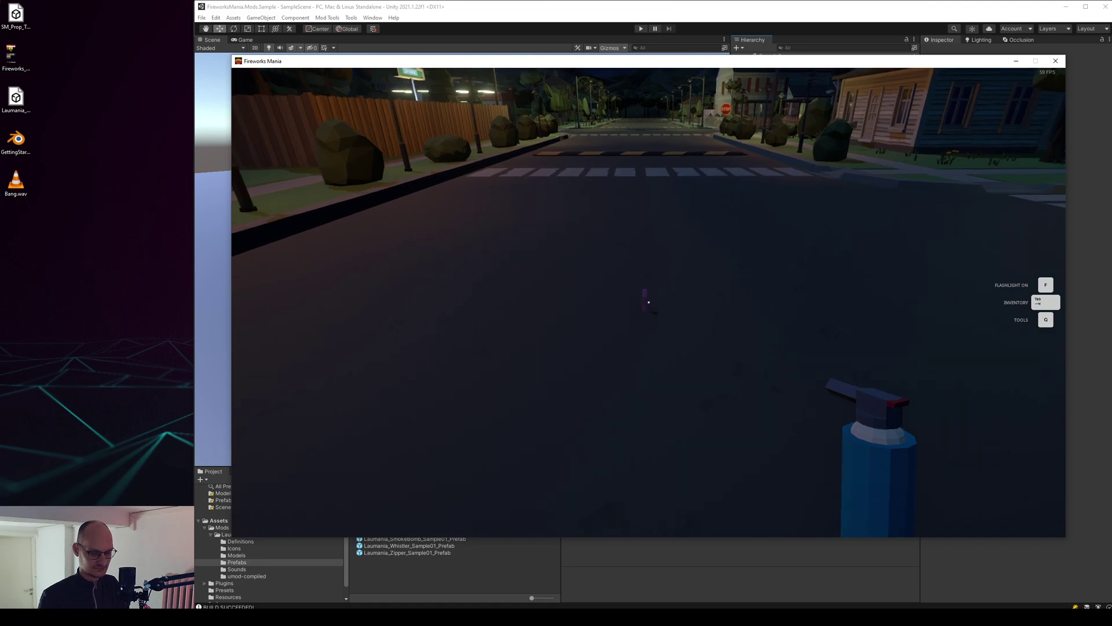
click(649, 302)
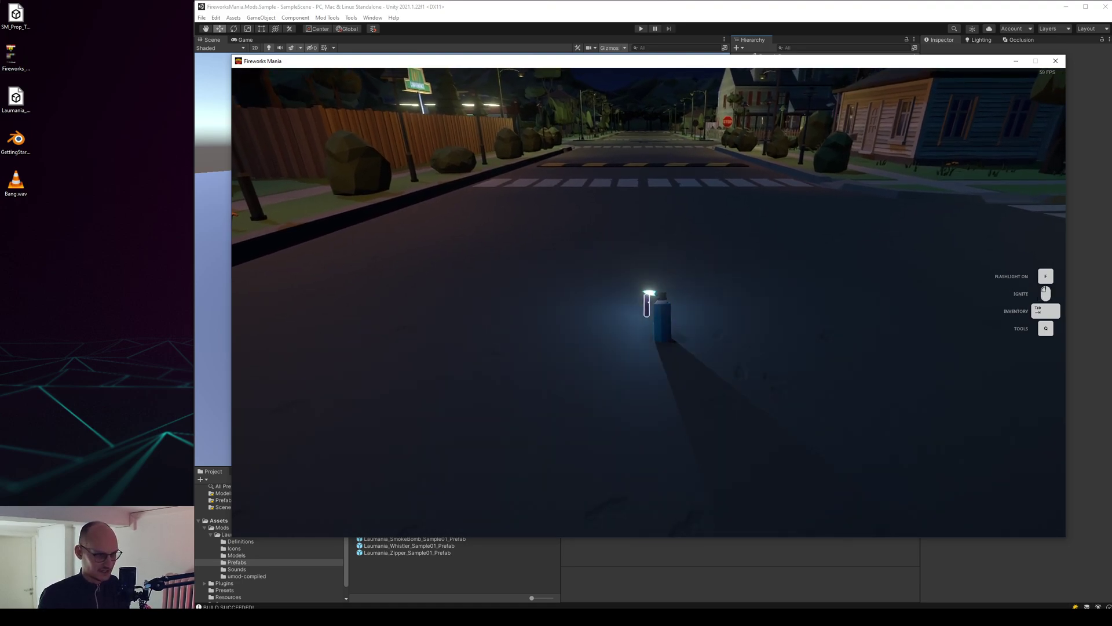
key(q)
click(649, 423)
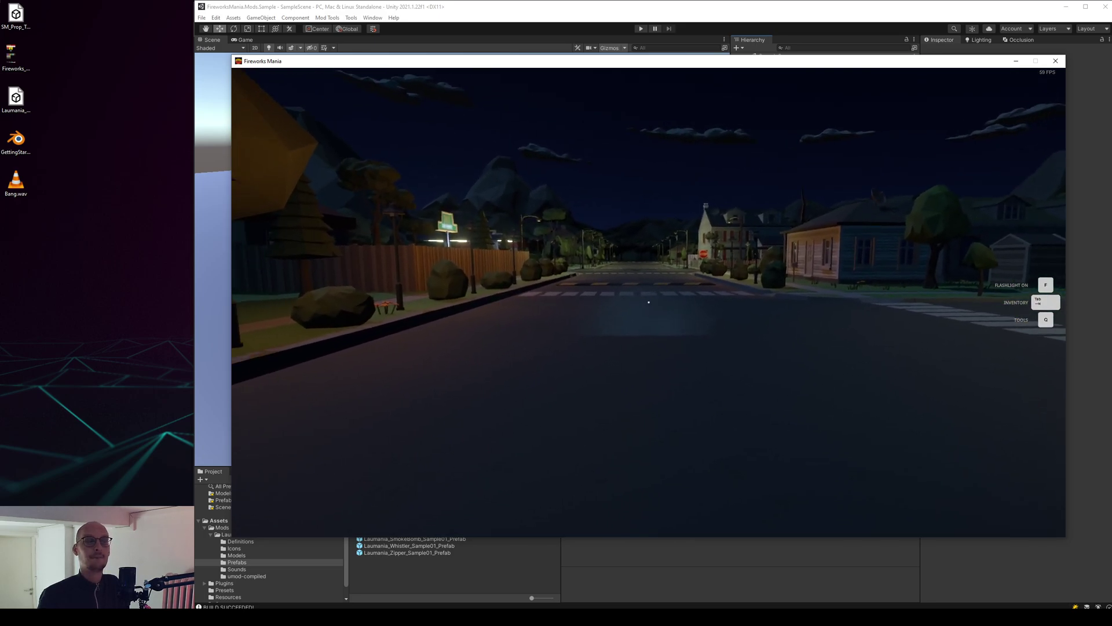
Step: Place another sample firecracker, connect them with a fuse and ignite the fuse
key(Tab)
click(537, 166)
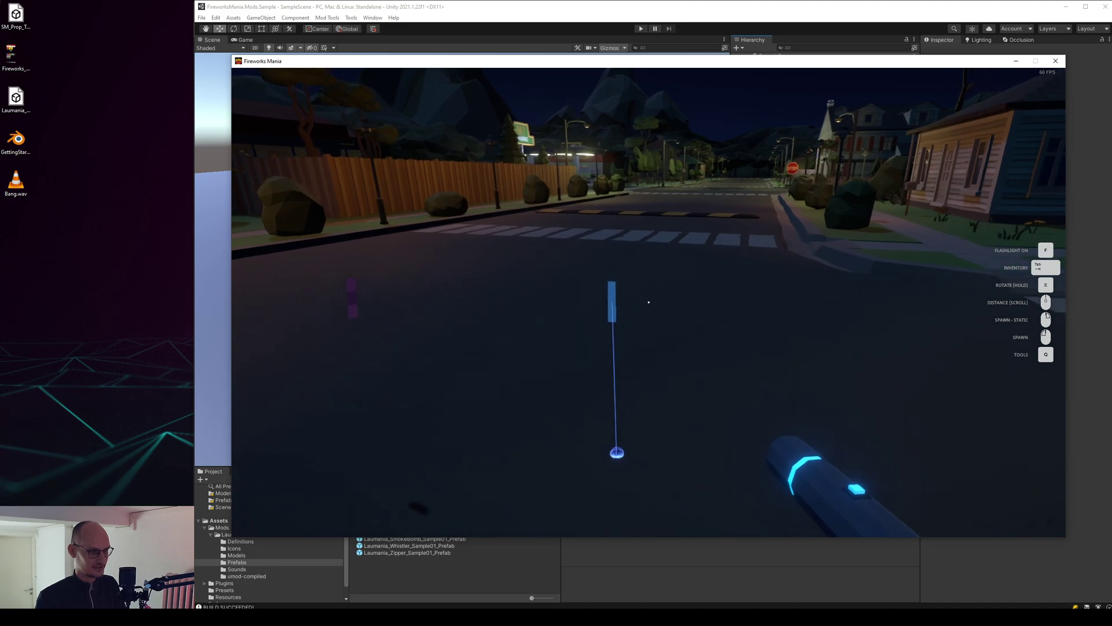
key(q)
click(649, 302)
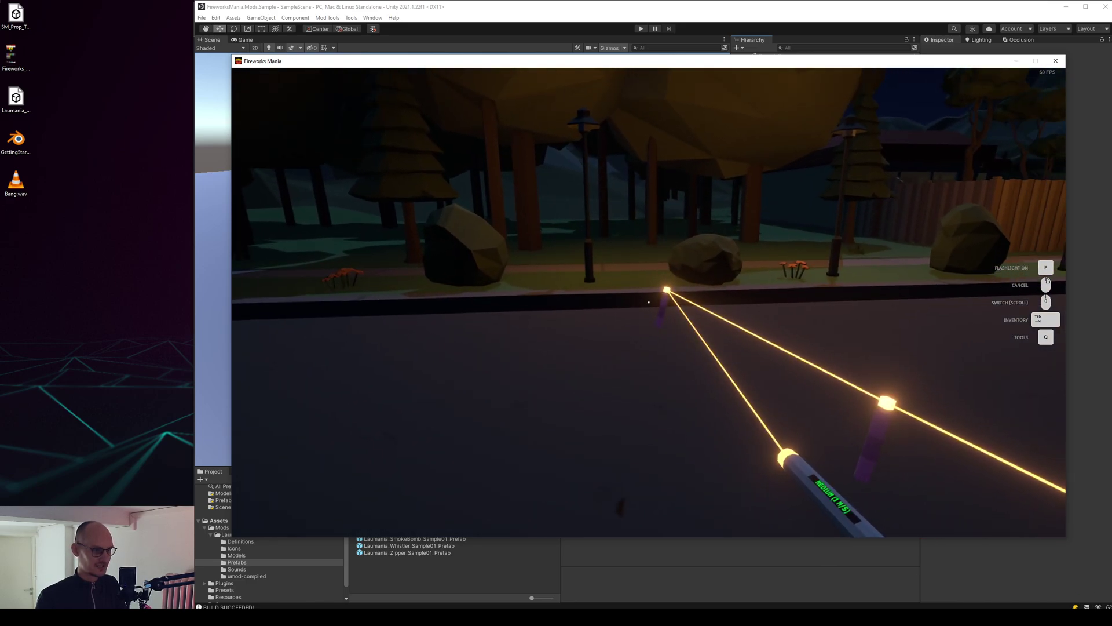
key(q)
click(720, 221)
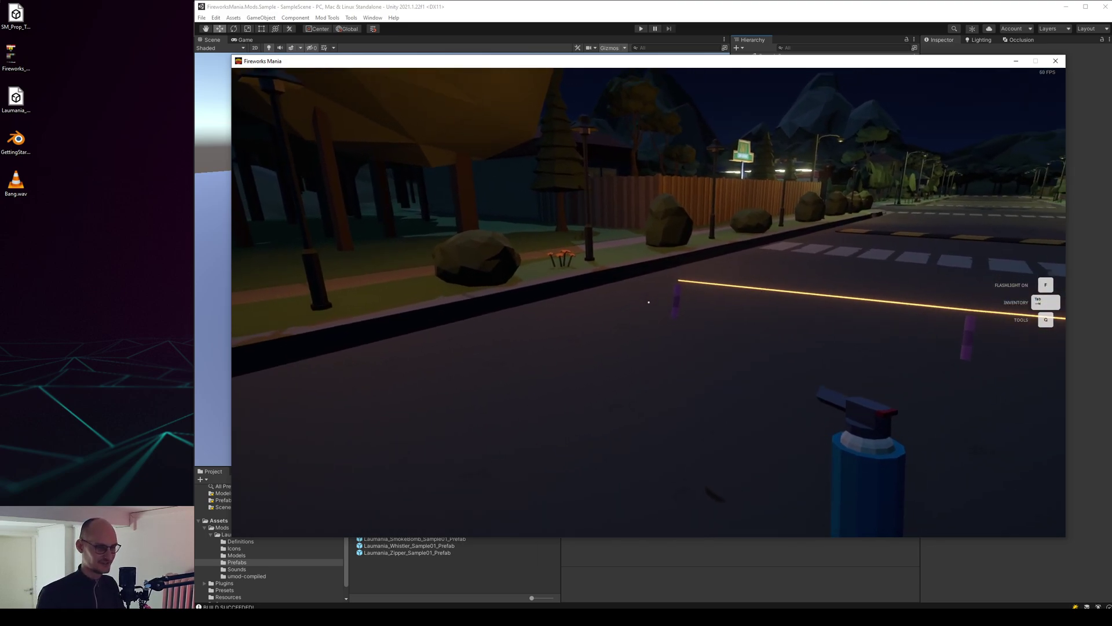
click(649, 301)
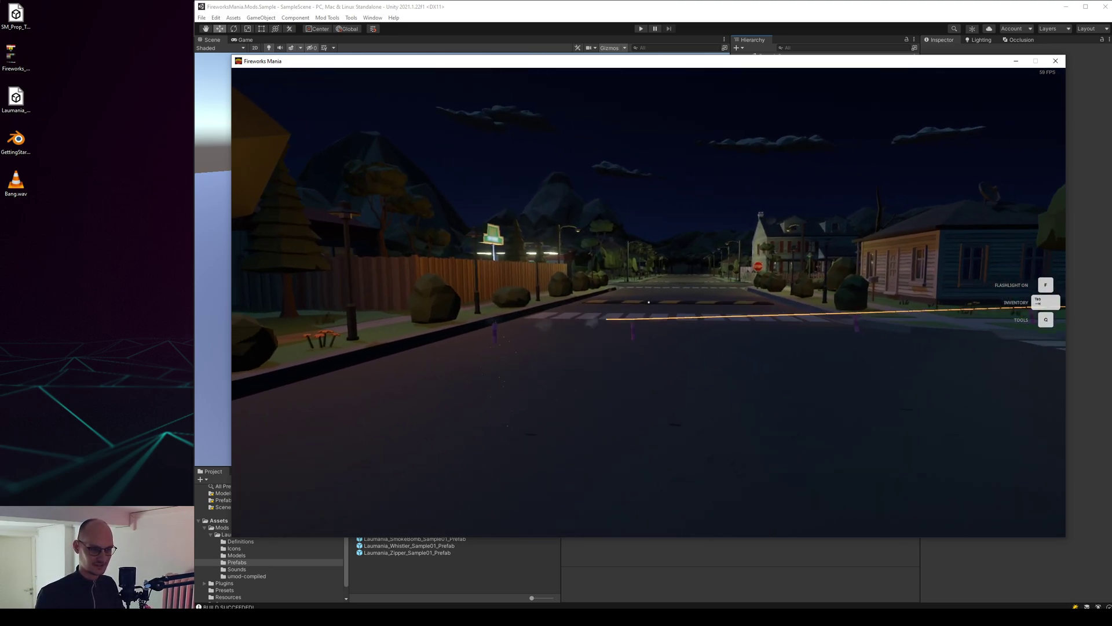
Step: Walk along the road to watch the firecrackers explode, then reopen the inventory
key(w)
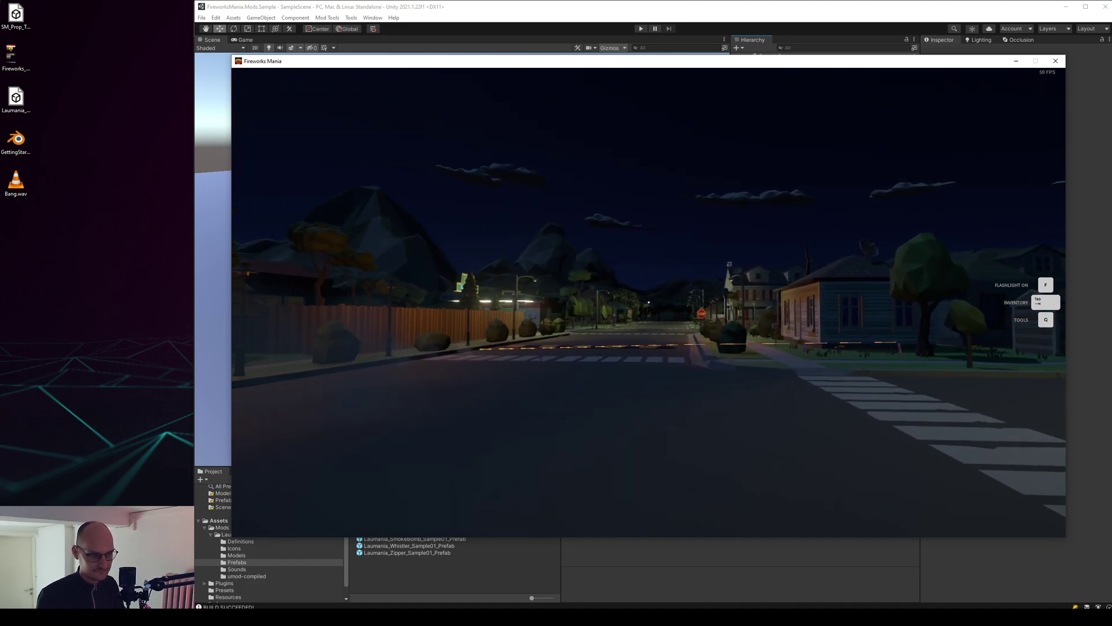
key(d)
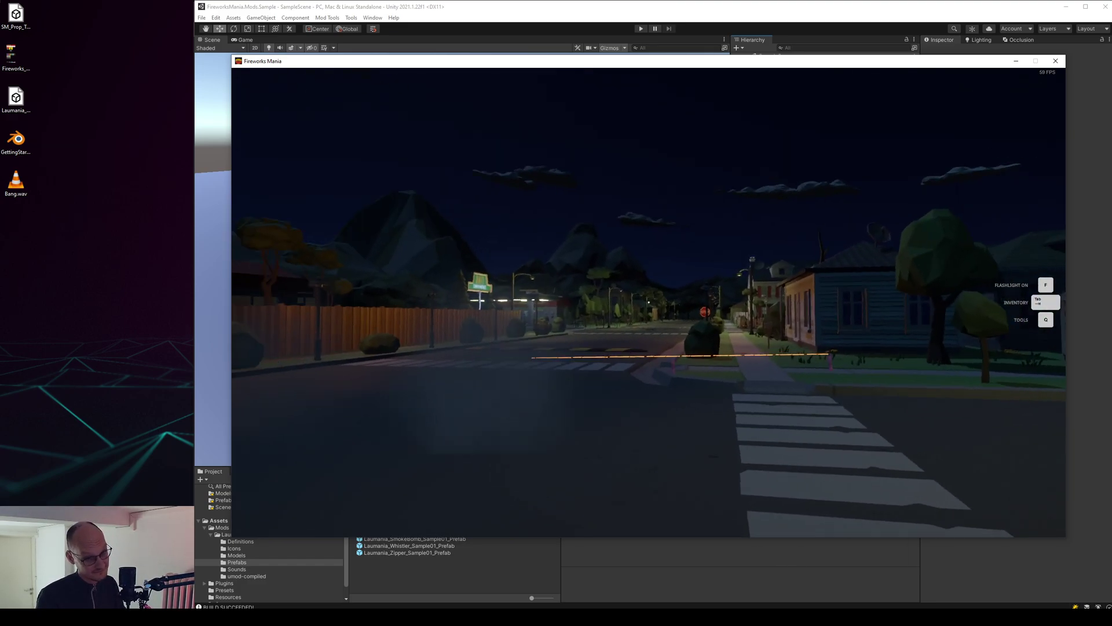
key(d)
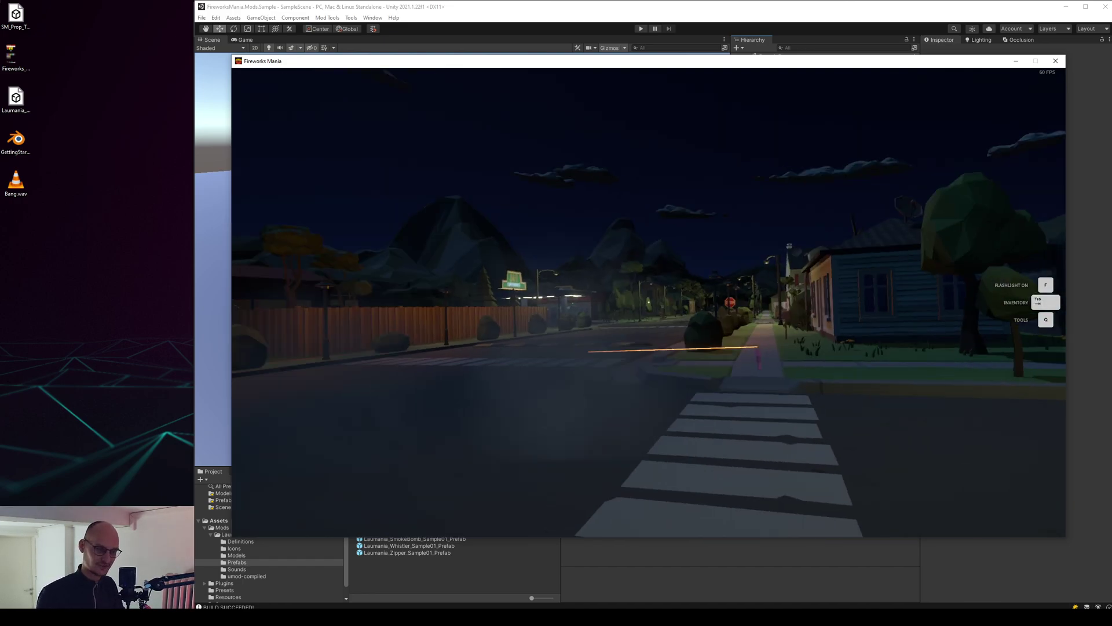
key(a)
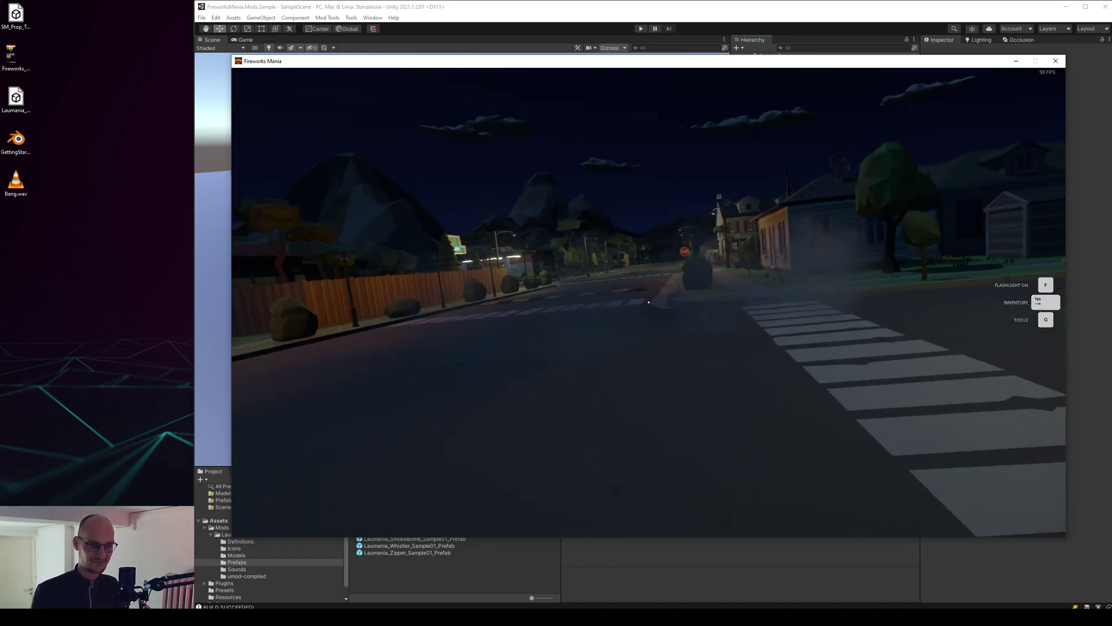
key(Tab)
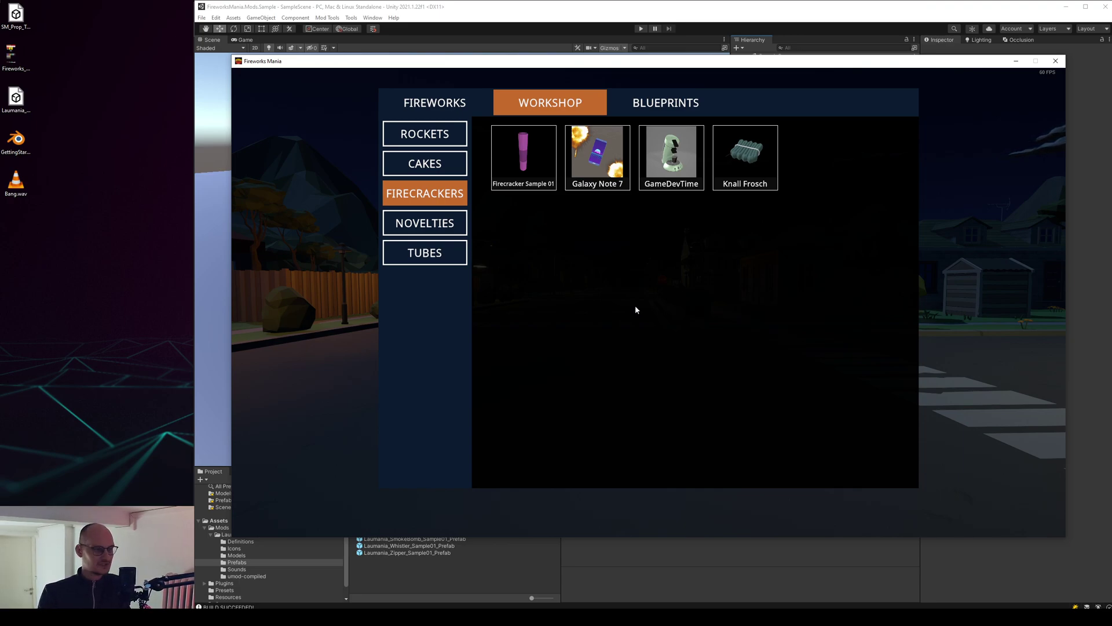
Step: Return to Unity and open Laumania_SampleMod > Sounds showing Bang and Laumania_Bang
click(691, 15)
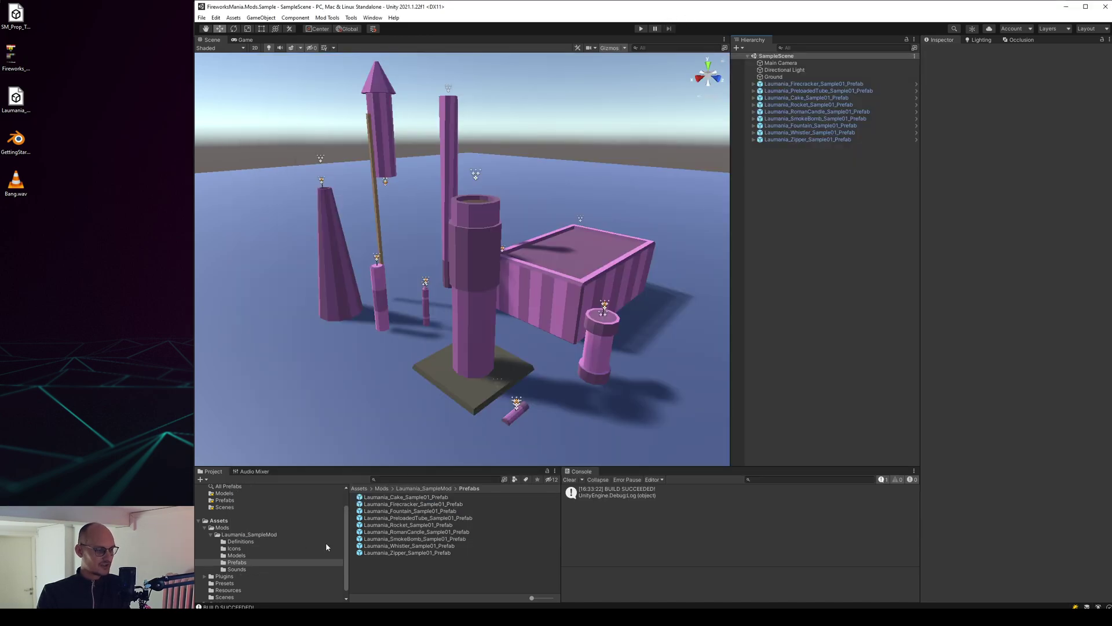
click(270, 535)
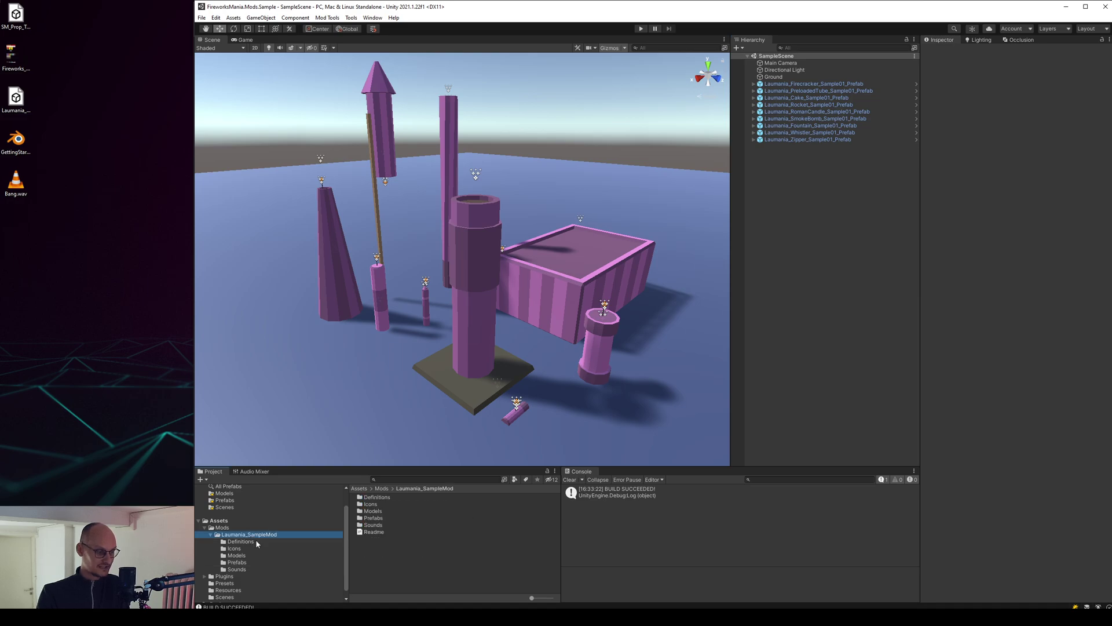
click(252, 570)
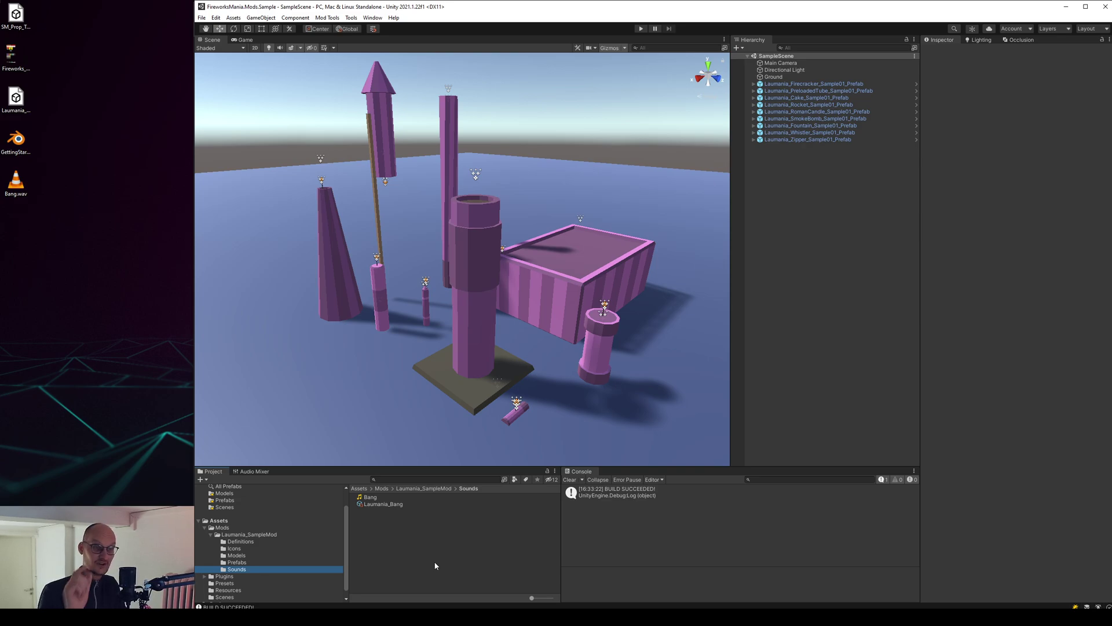
Step: Check that the Firecracker prefab's Explosion Sound is Laumania_Bang, then exit back to SampleScene
click(403, 503)
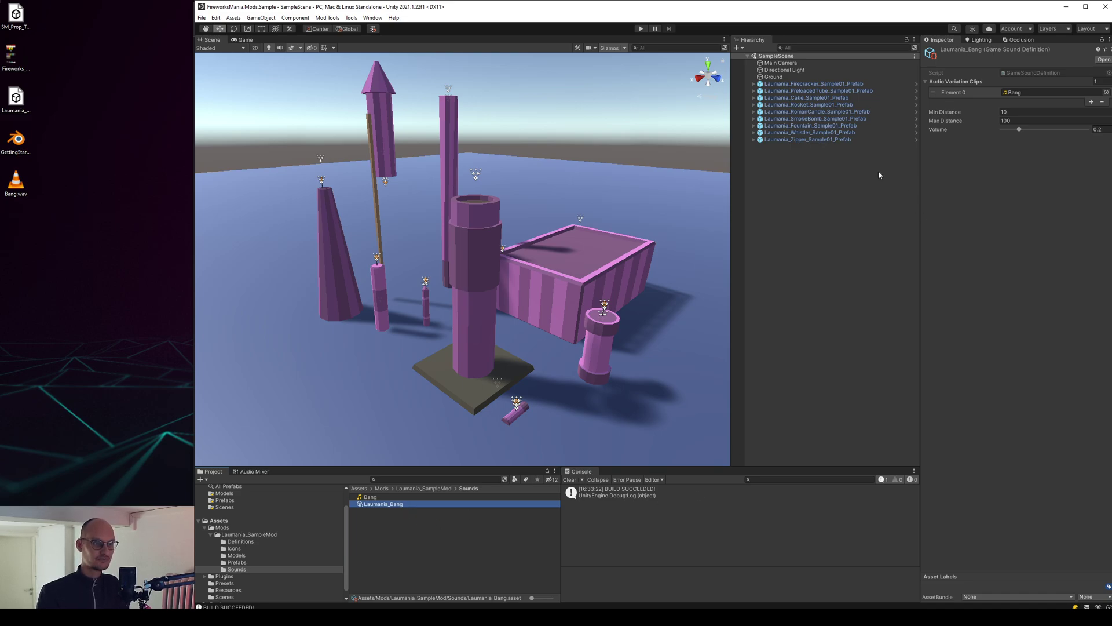
click(237, 562)
double_click(413, 504)
click(776, 101)
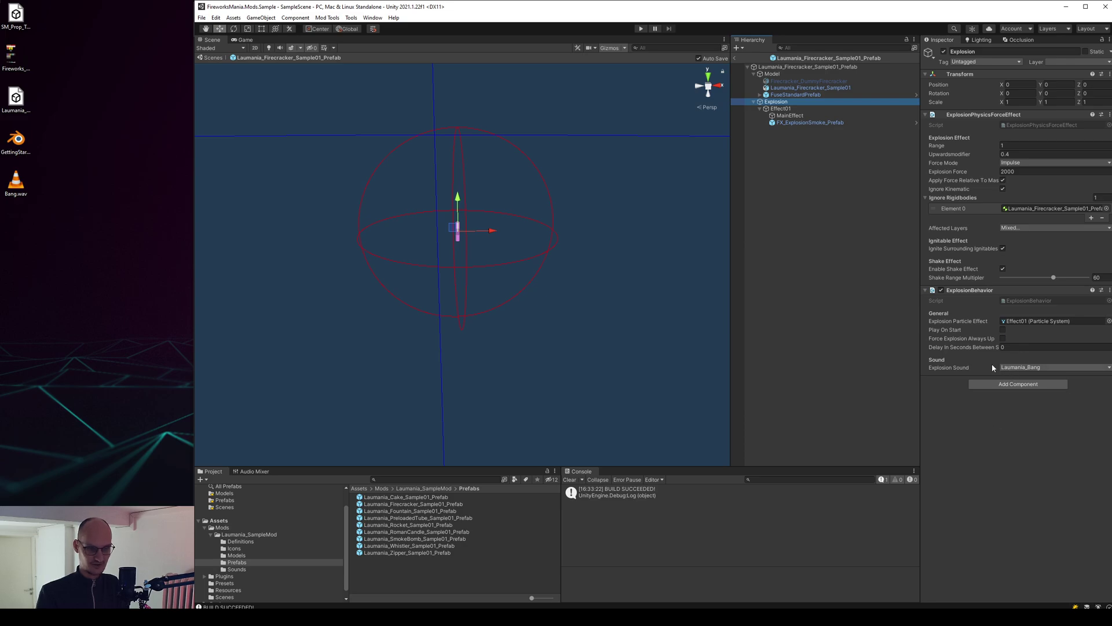
click(1045, 368)
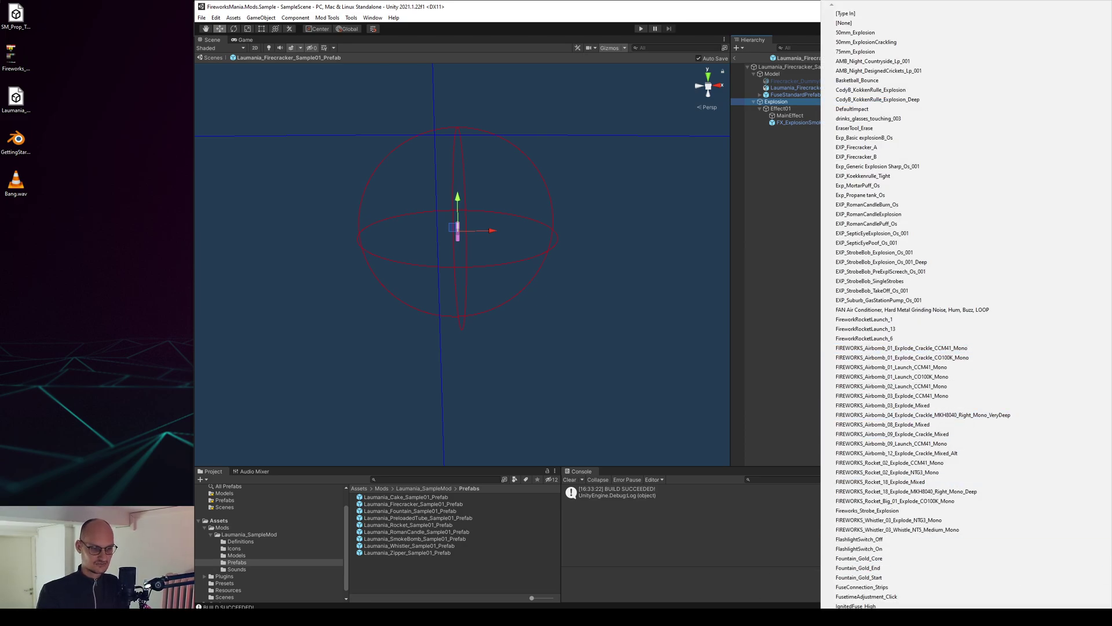
key(Escape)
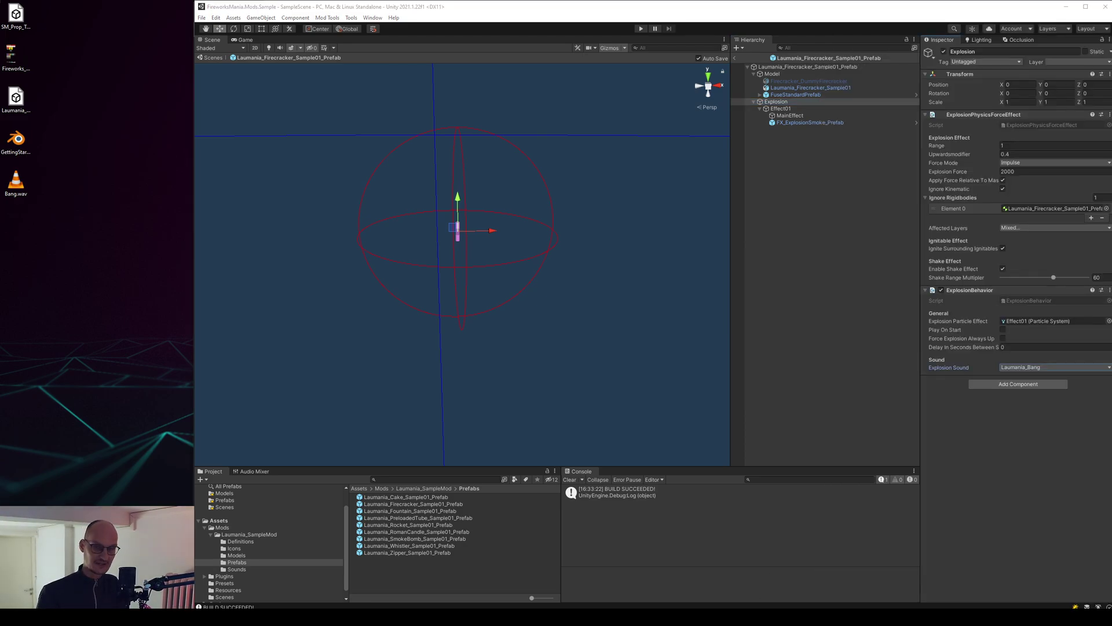
click(735, 60)
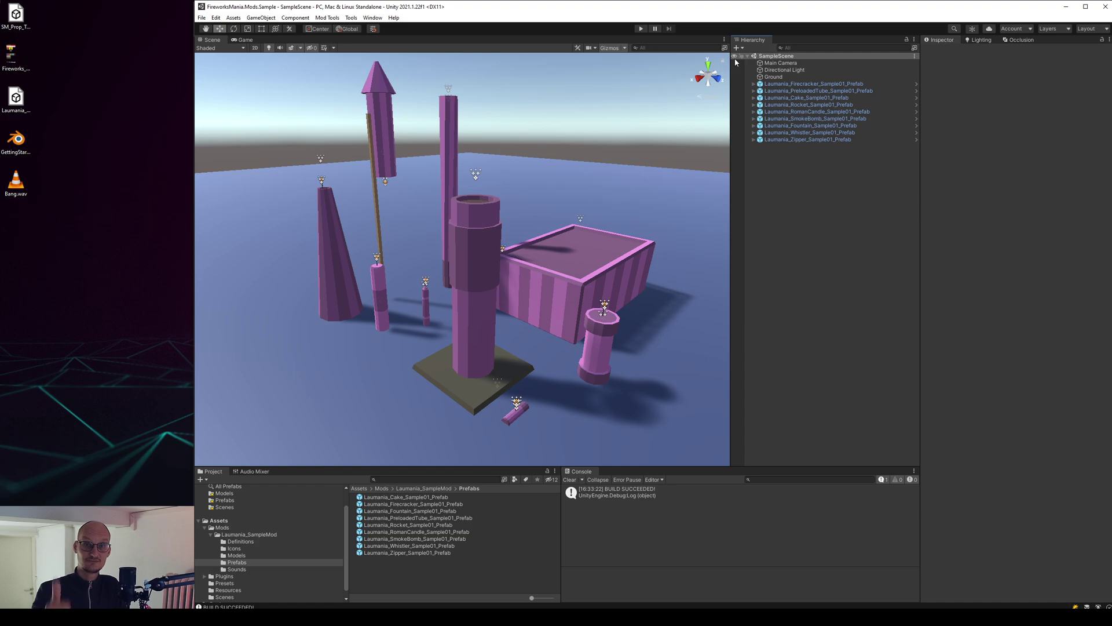